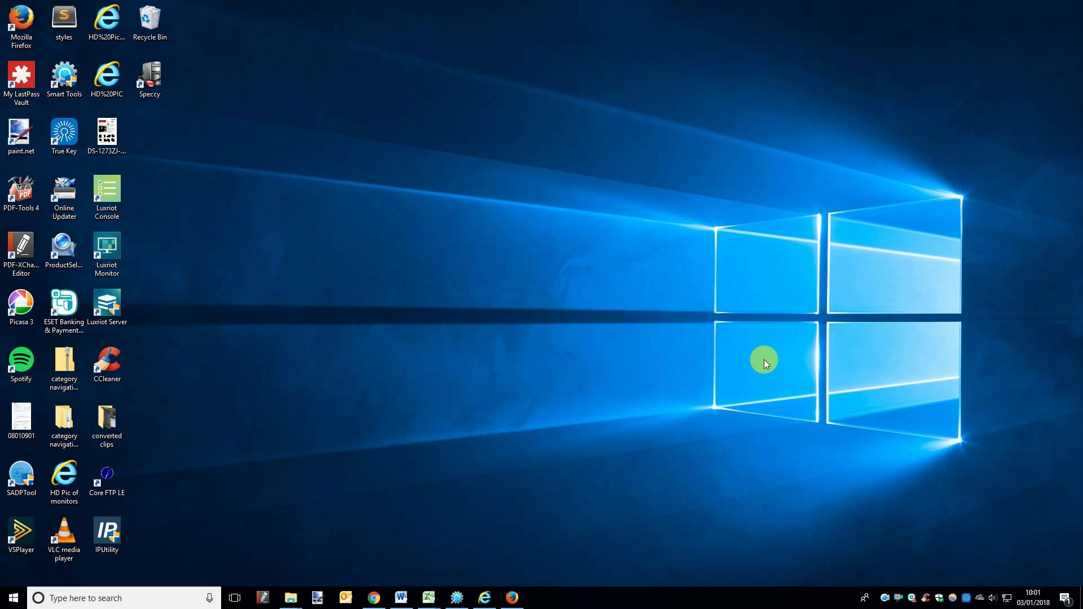
Step: Browse the use-IP forum's Resources to Milesight Camera Firmware B, then go to Register
click(372, 577)
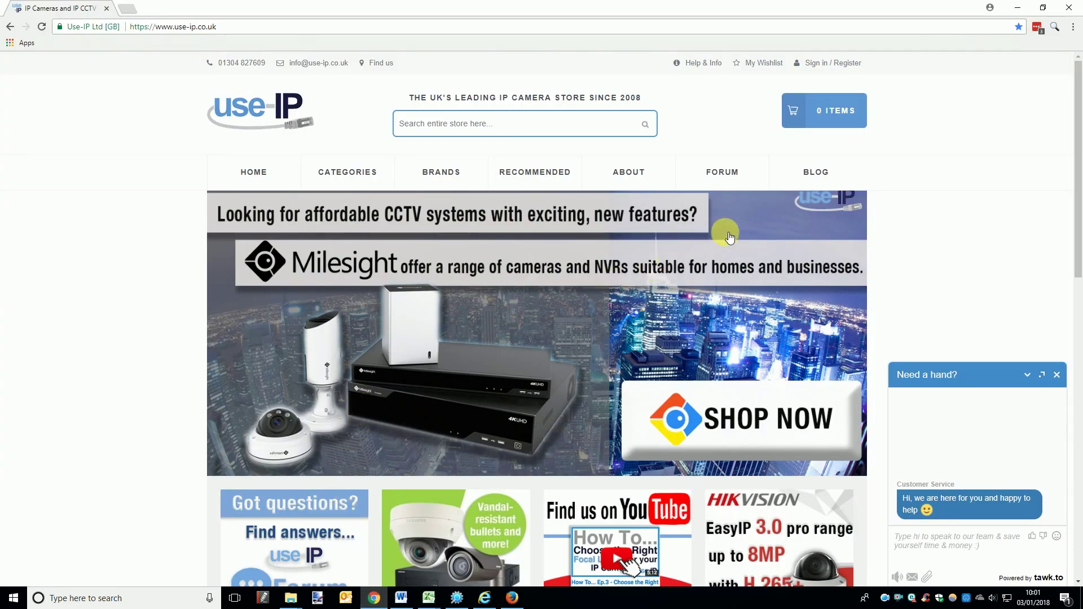
click(751, 178)
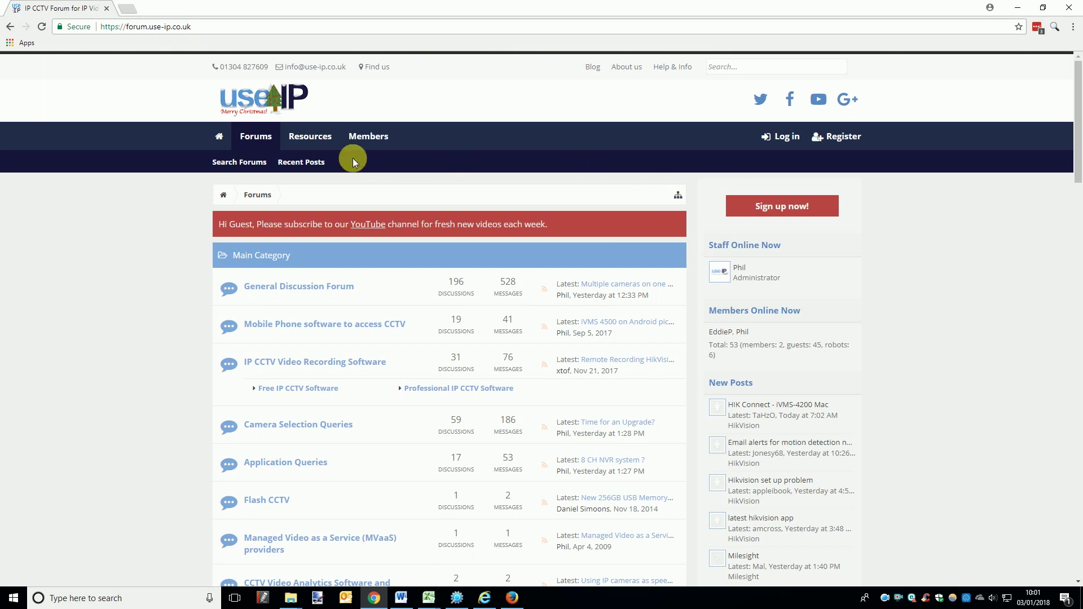
click(303, 137)
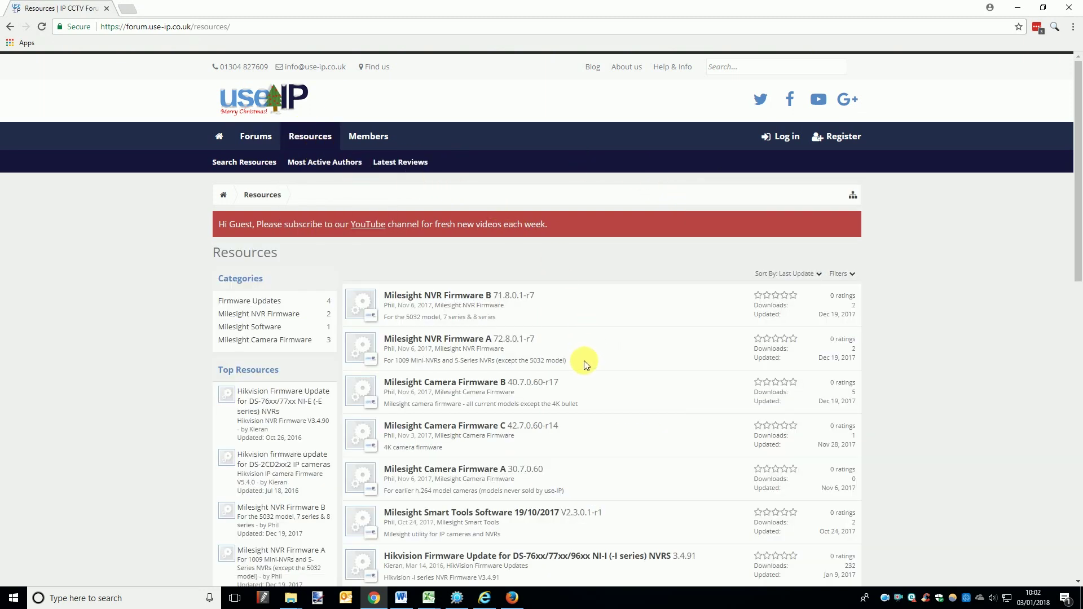
click(483, 389)
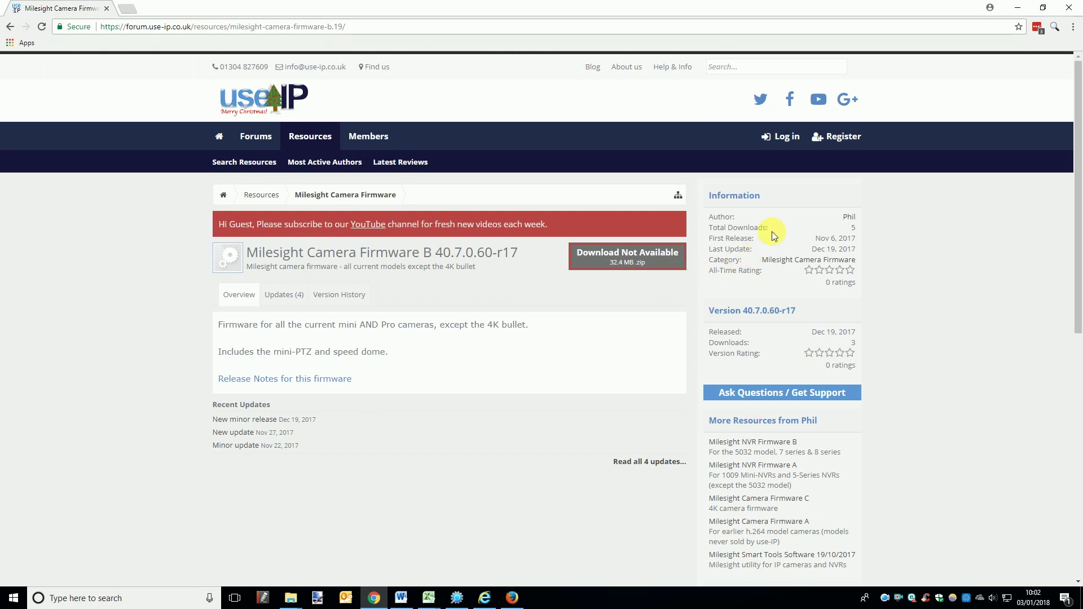
click(850, 137)
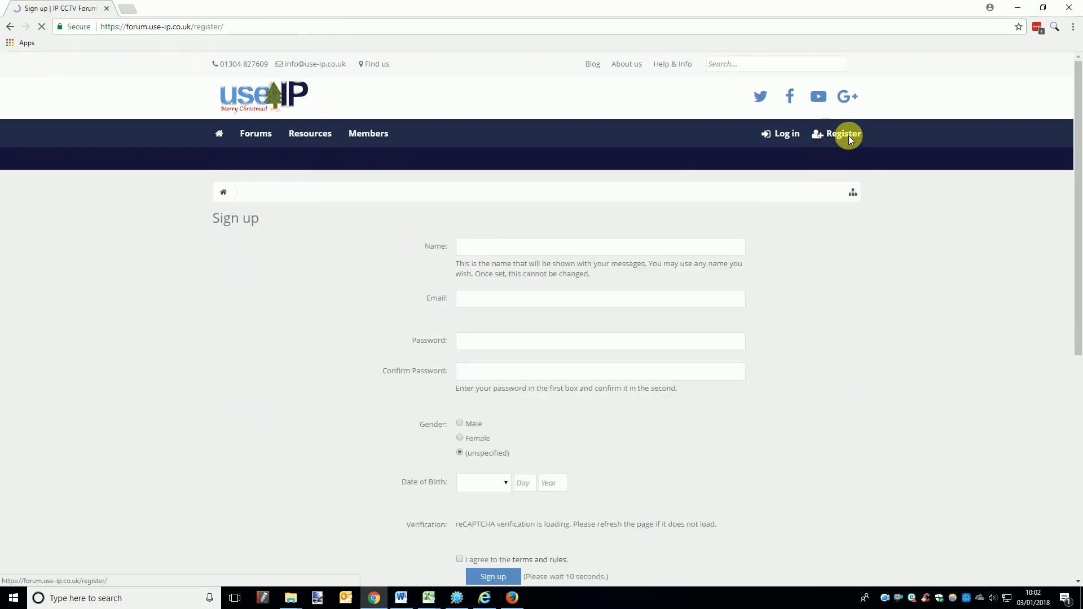
Step: Log in to the use-IP forum account and show the Resources firmware list
scroll(803, 278, down, 3)
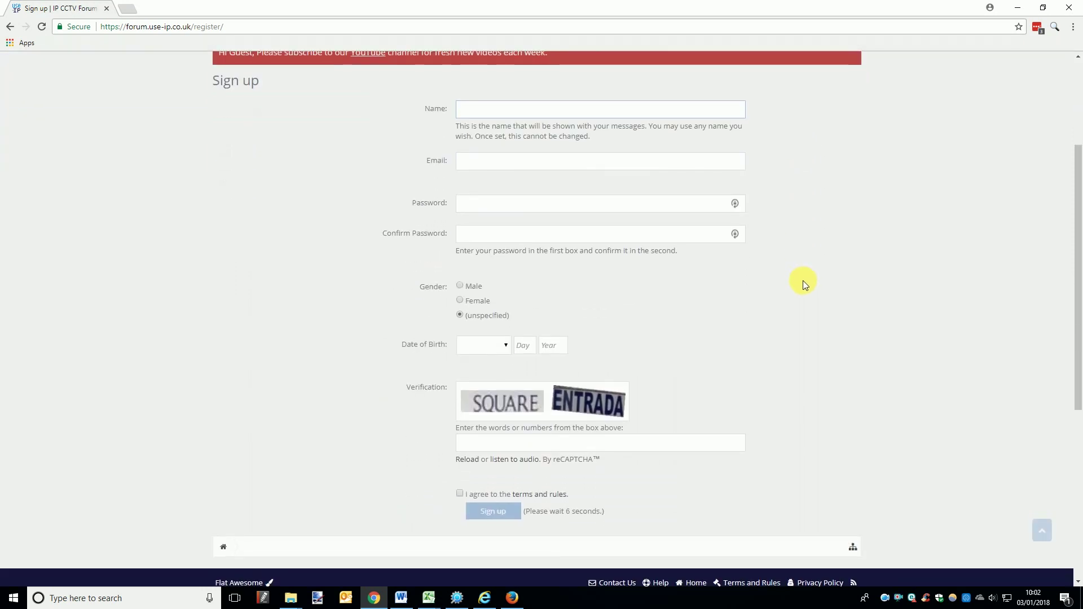
scroll(803, 280, up, 3)
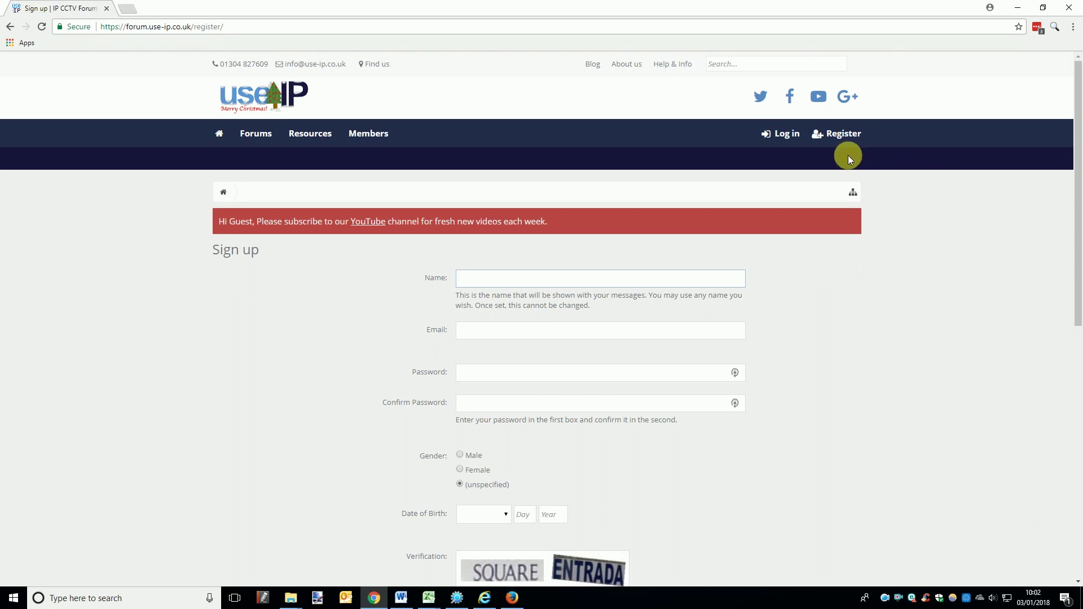
click(796, 140)
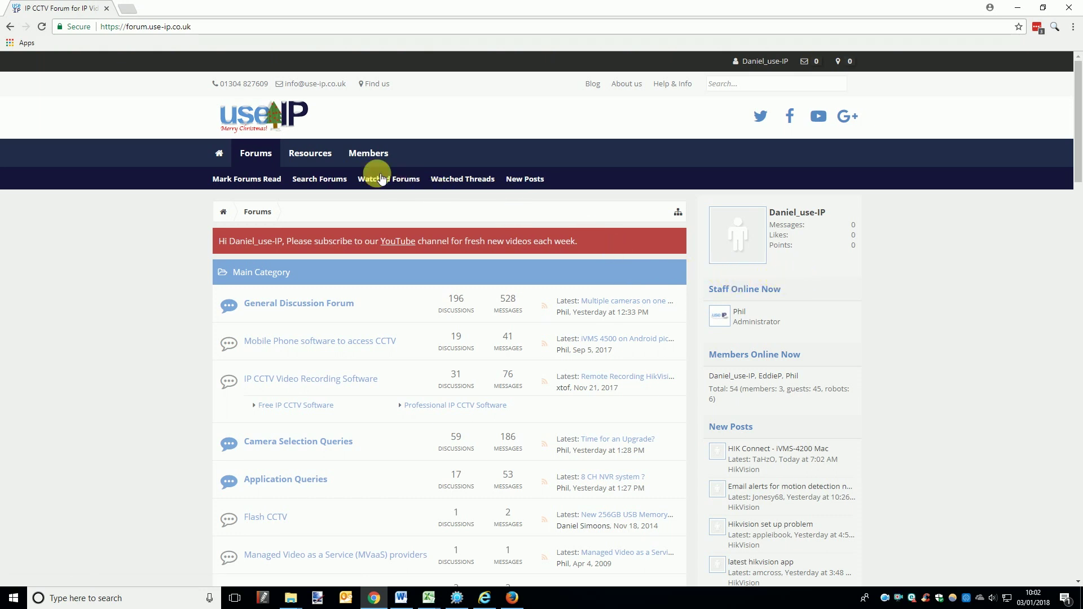
click(323, 161)
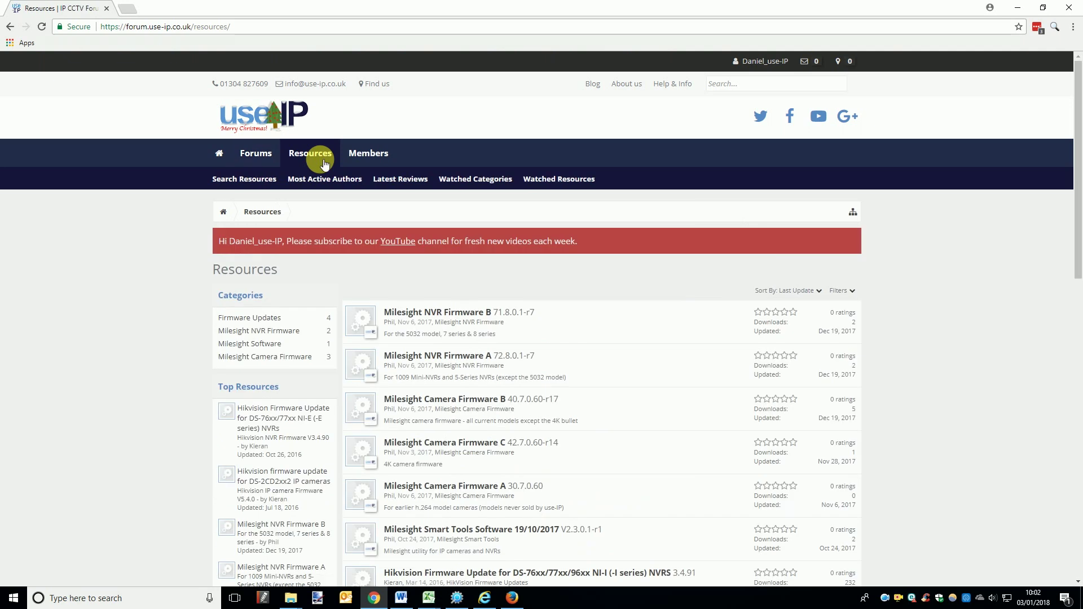
Step: Download the Milesight Camera Firmware B 40.7.0.60-r17 zip and open it
scroll(627, 337, down, 2)
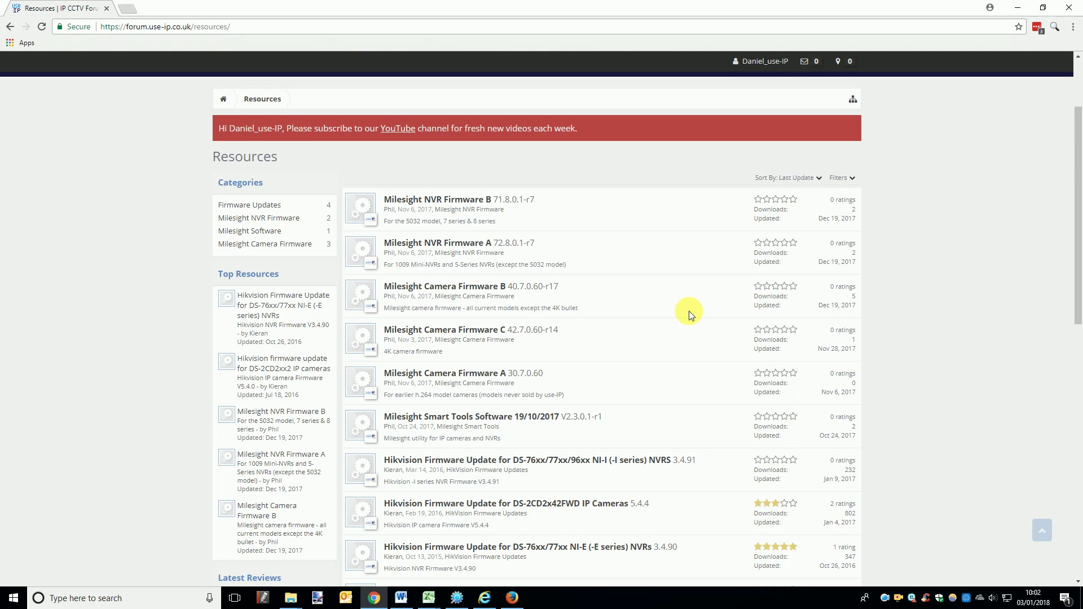
click(476, 289)
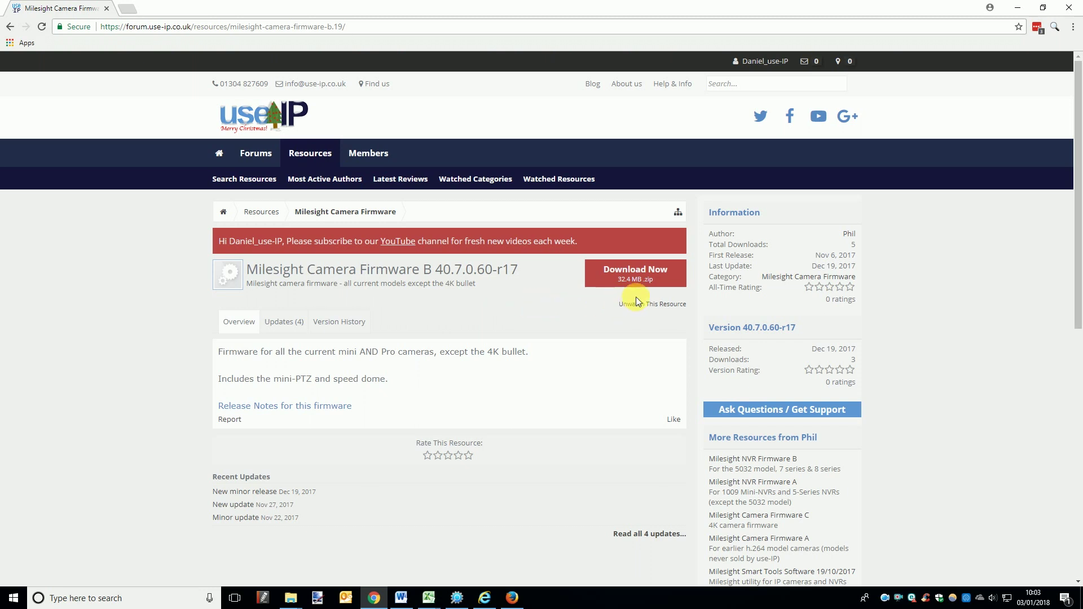
click(661, 281)
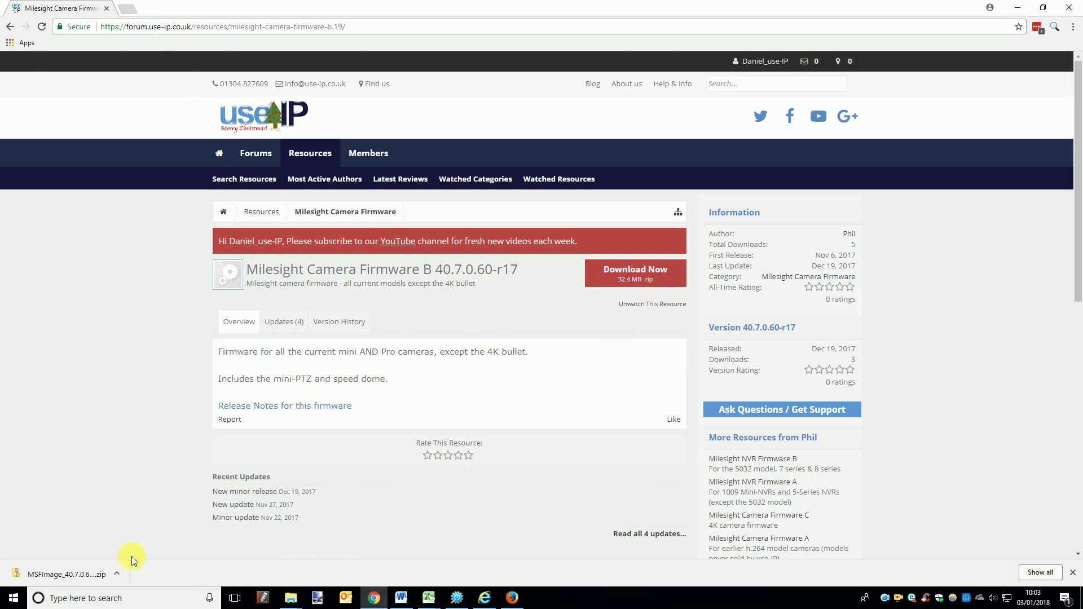
click(65, 575)
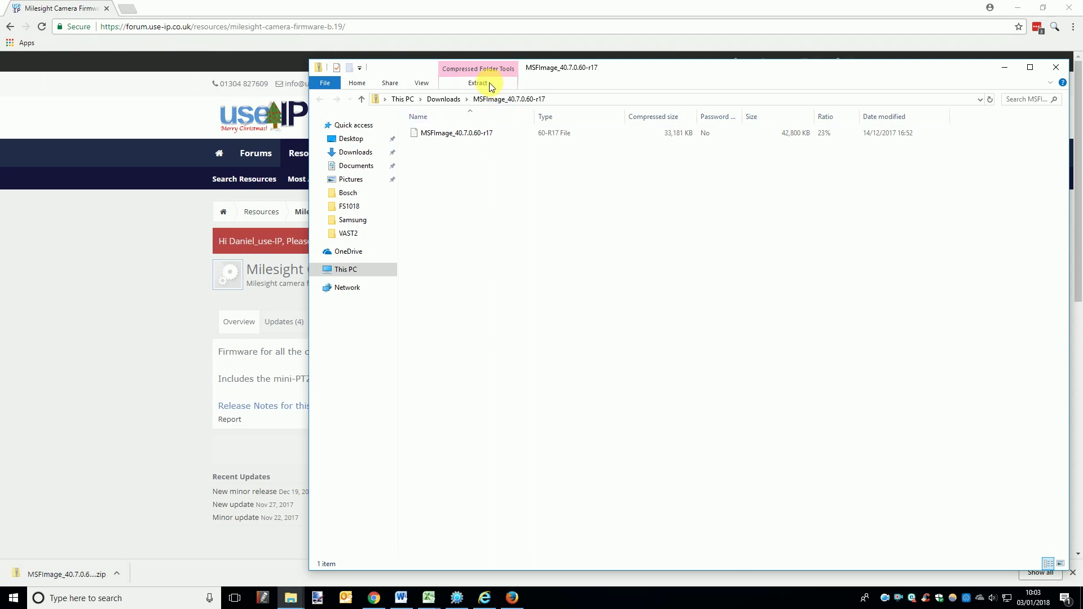
Step: Extract the MSFImage_40.7.0.60-r17 zip into Documents\Milesight firmware
click(489, 82)
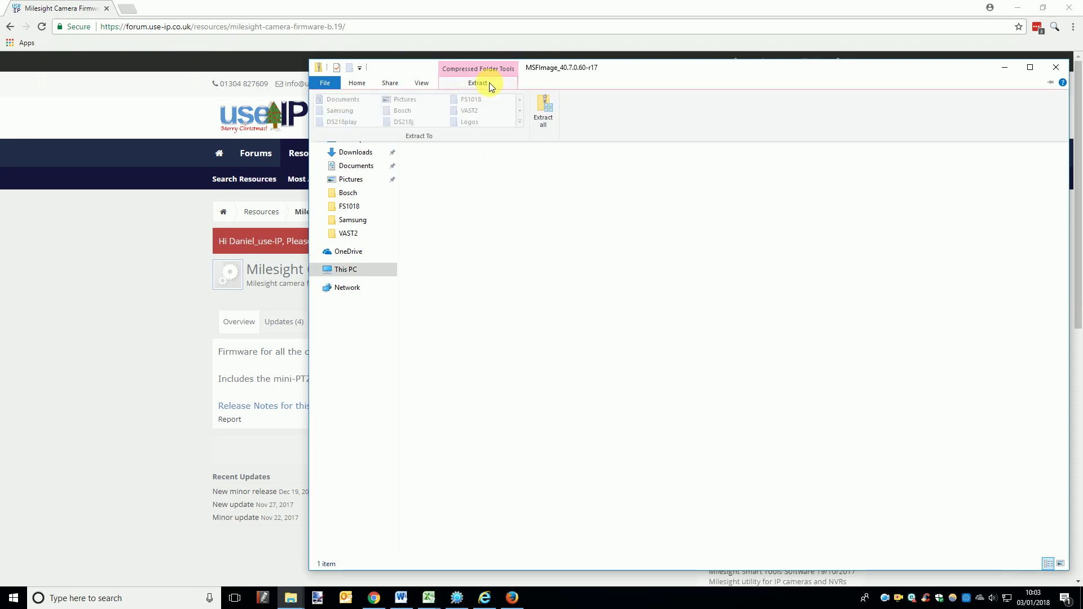
click(545, 115)
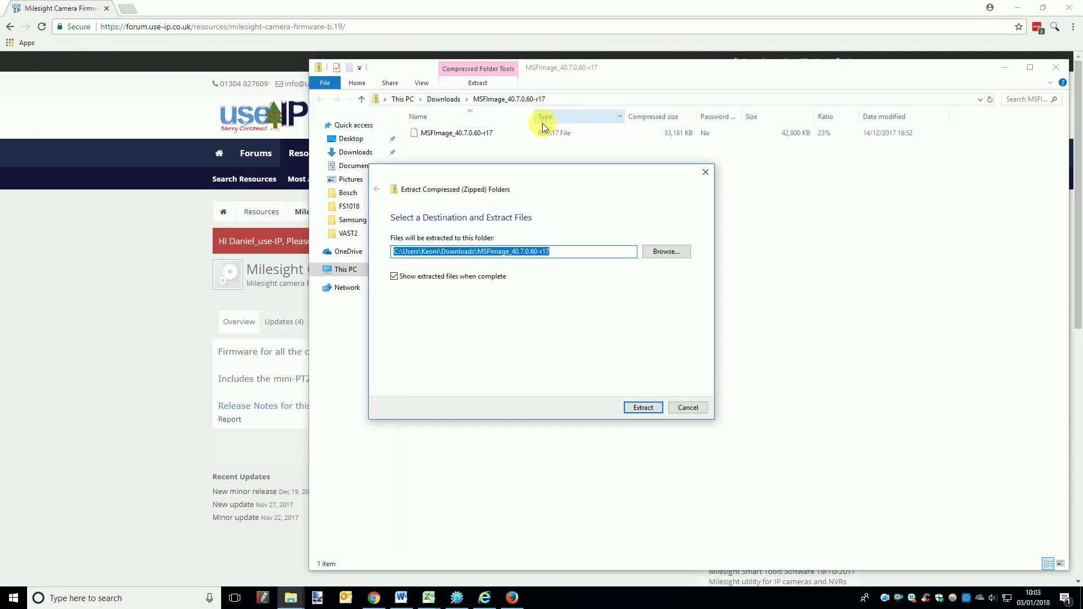
click(661, 251)
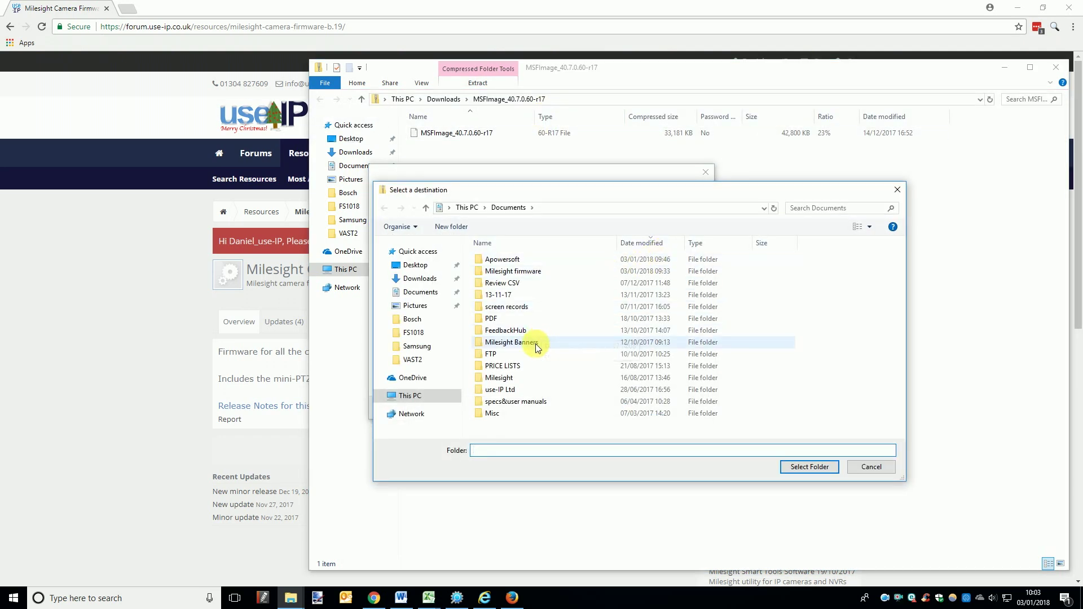
click(428, 295)
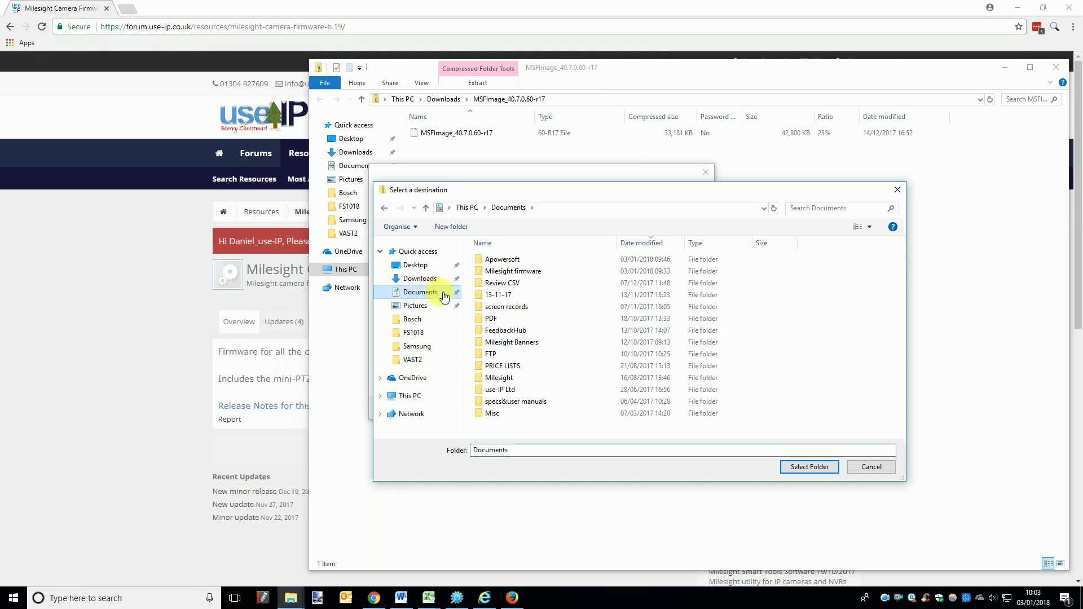
click(544, 272)
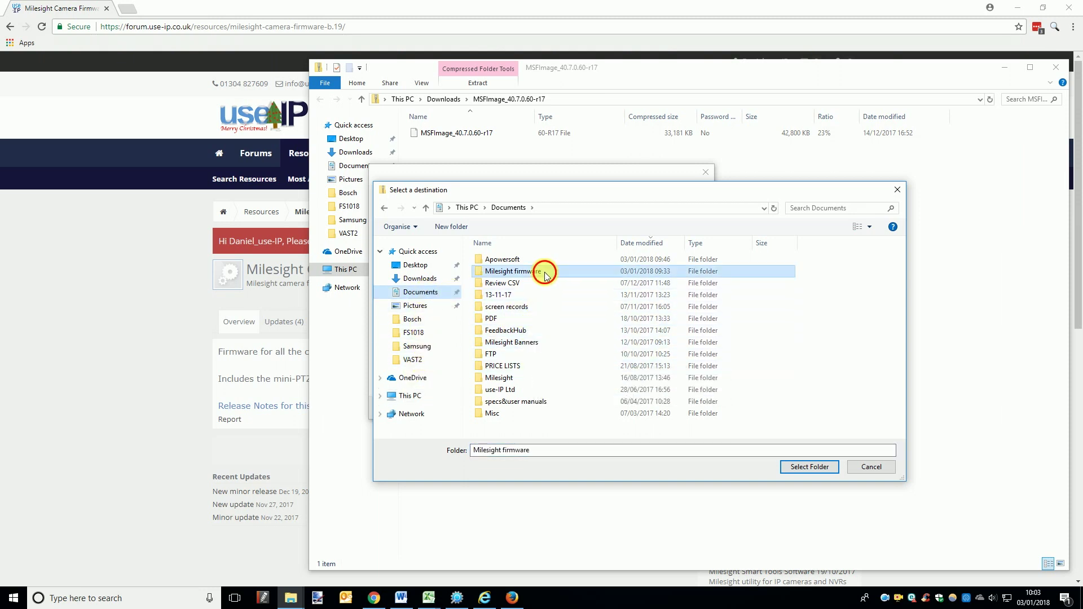
click(825, 466)
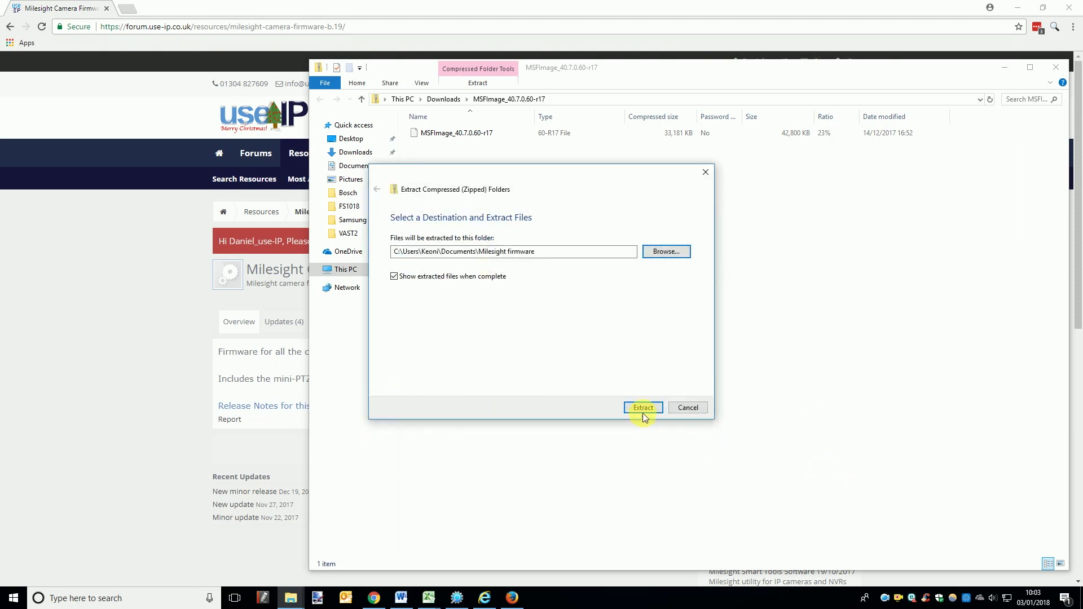
click(650, 407)
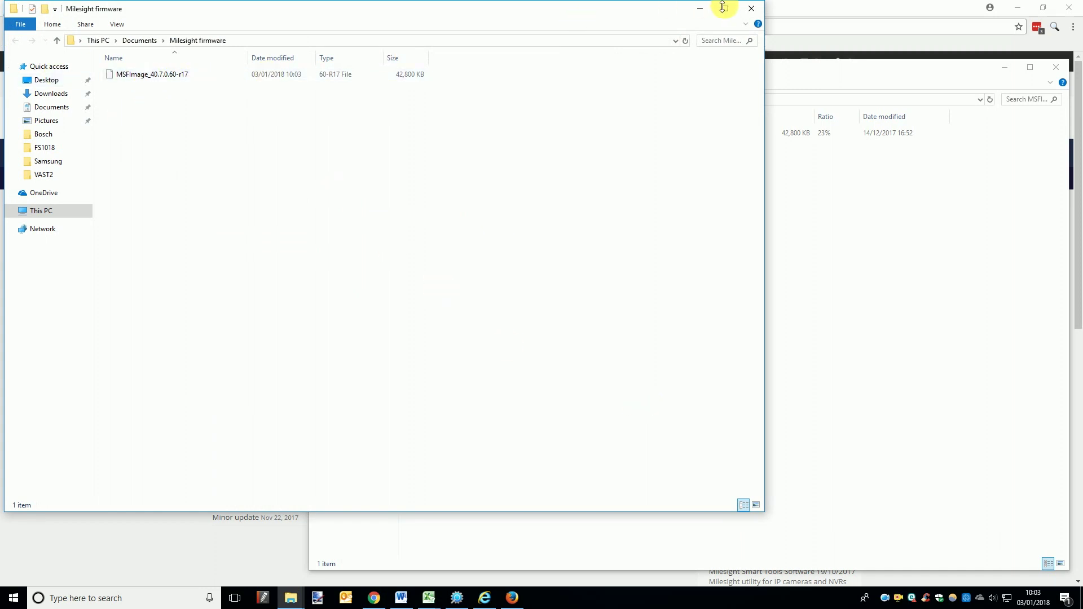
Step: Minimise the Explorer and browser windows to reveal the desktop
click(700, 9)
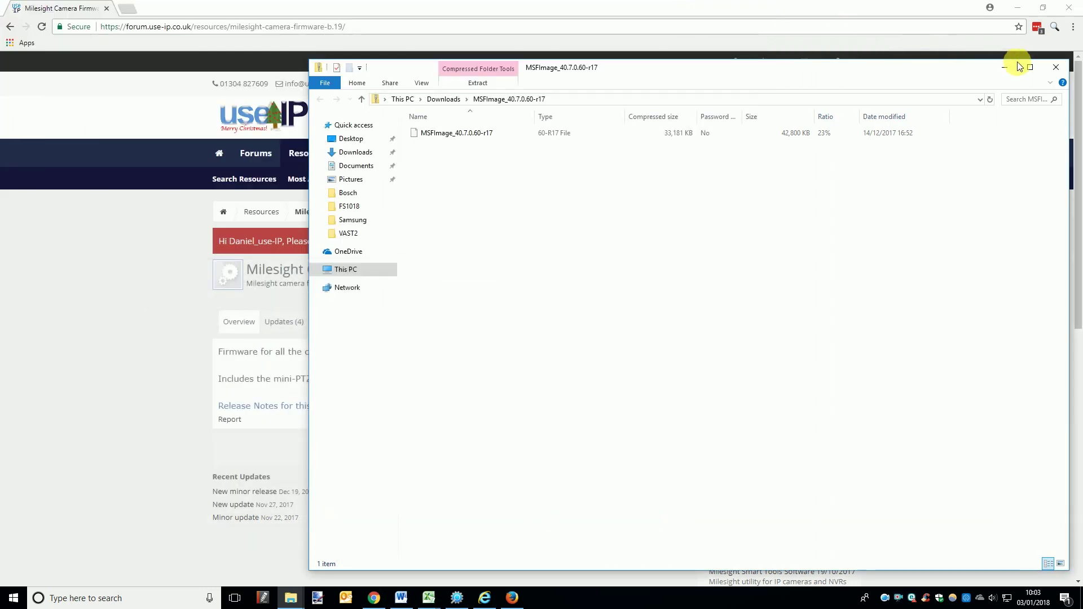
click(1004, 67)
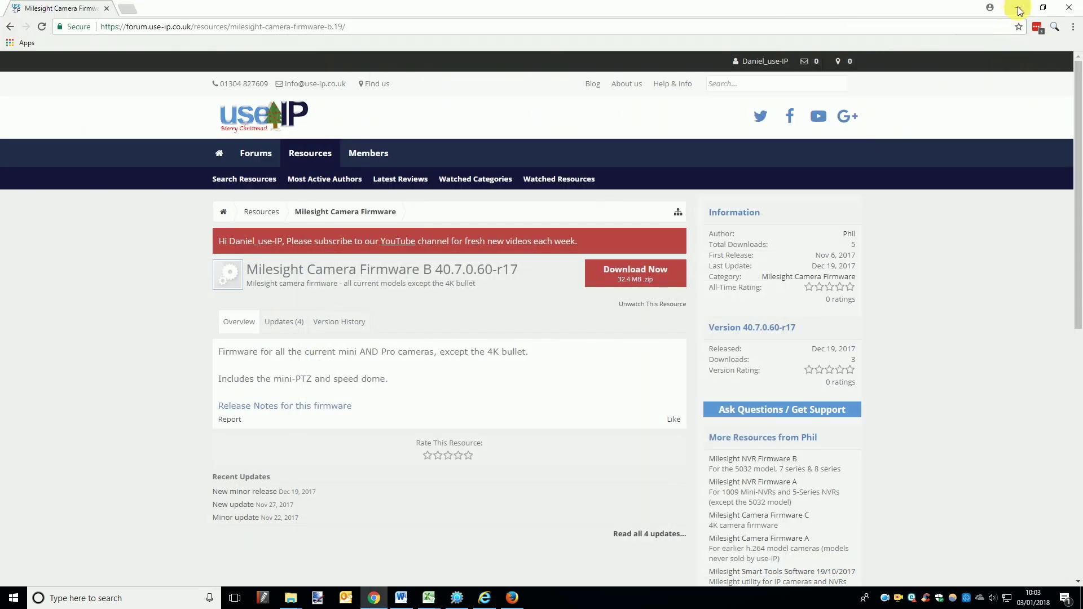
click(1015, 13)
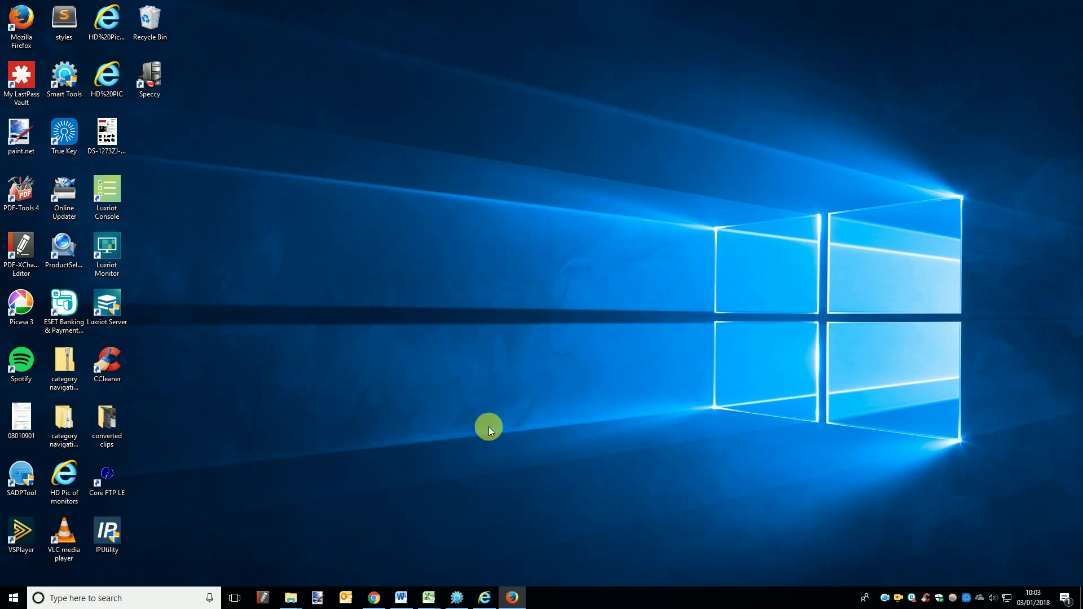
Step: Restore Smart Tools and open IPC Tools, listing the UI-3863-PCV camera at 192.168.1.190
click(457, 598)
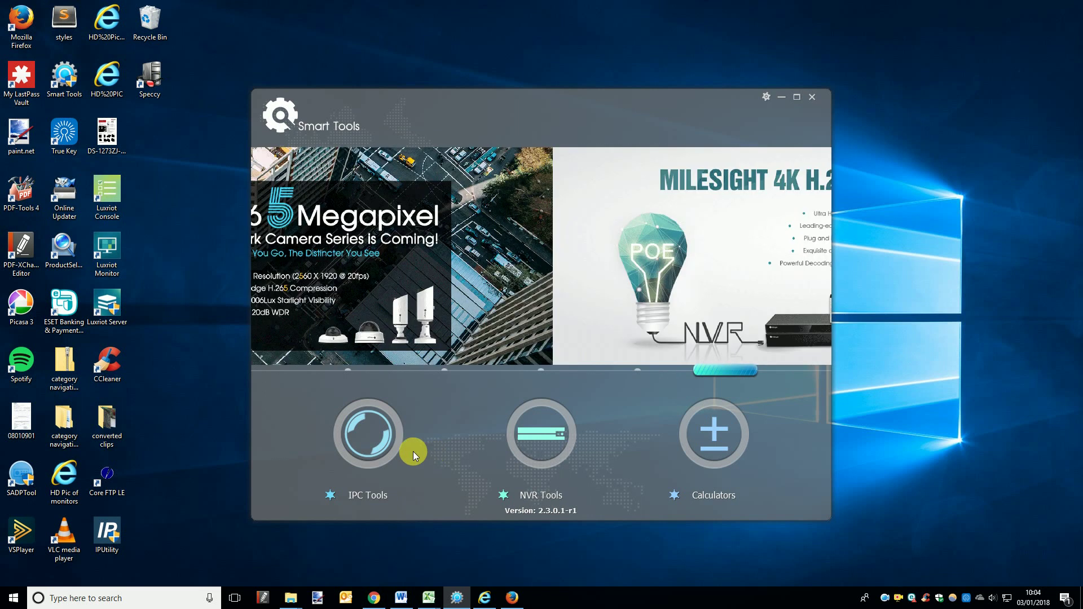
click(379, 442)
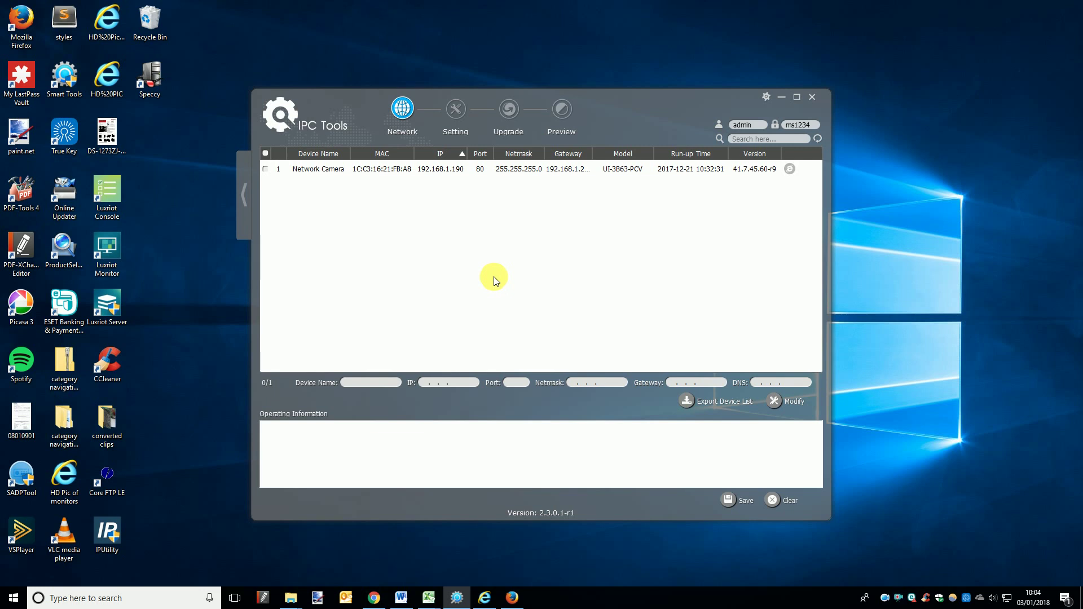
Step: On the Upgrade page, load MSFImage_40.7.0.60-r17 from Documents\Milesight firmware as the upload file
click(507, 110)
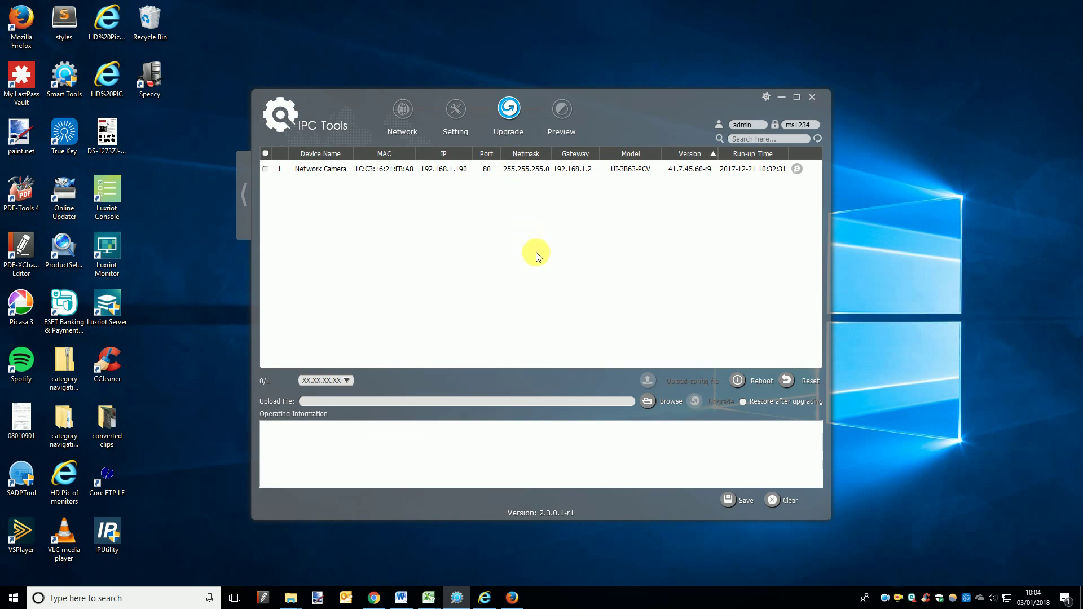
click(648, 402)
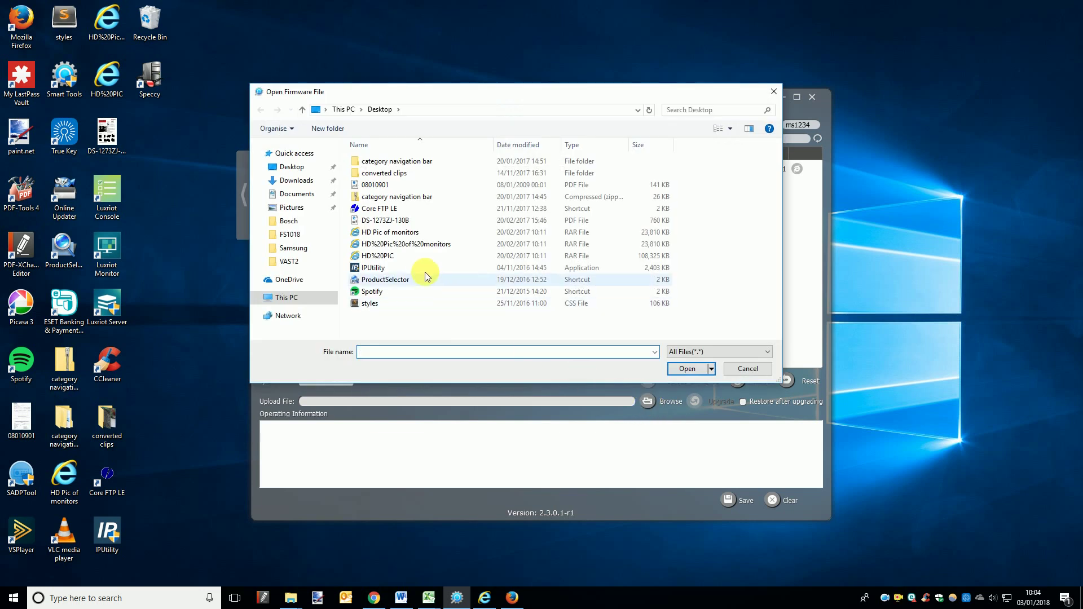
click(293, 194)
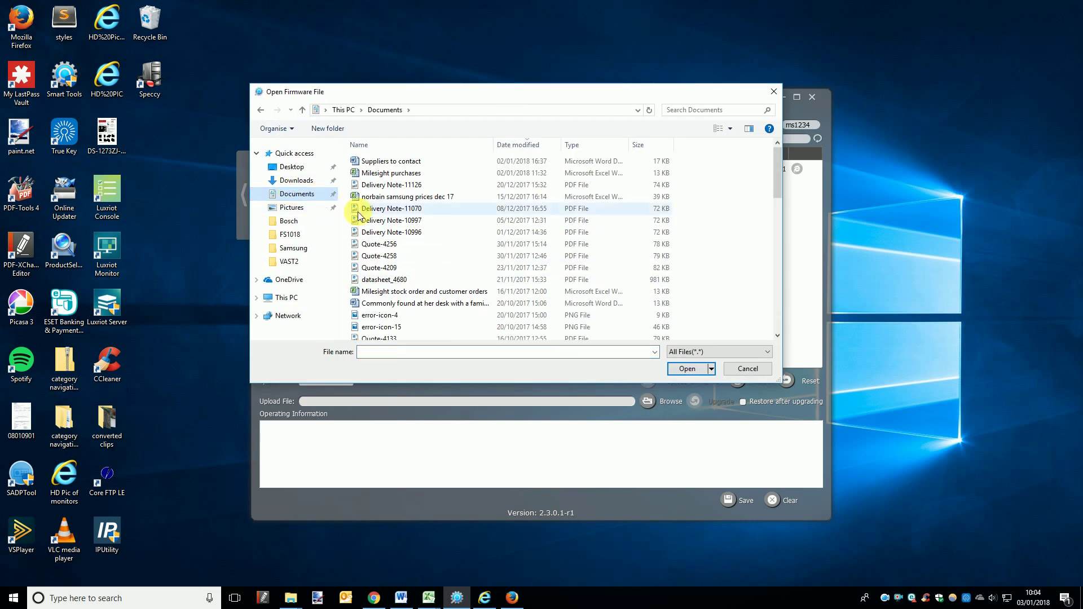
scroll(427, 252, down, 12)
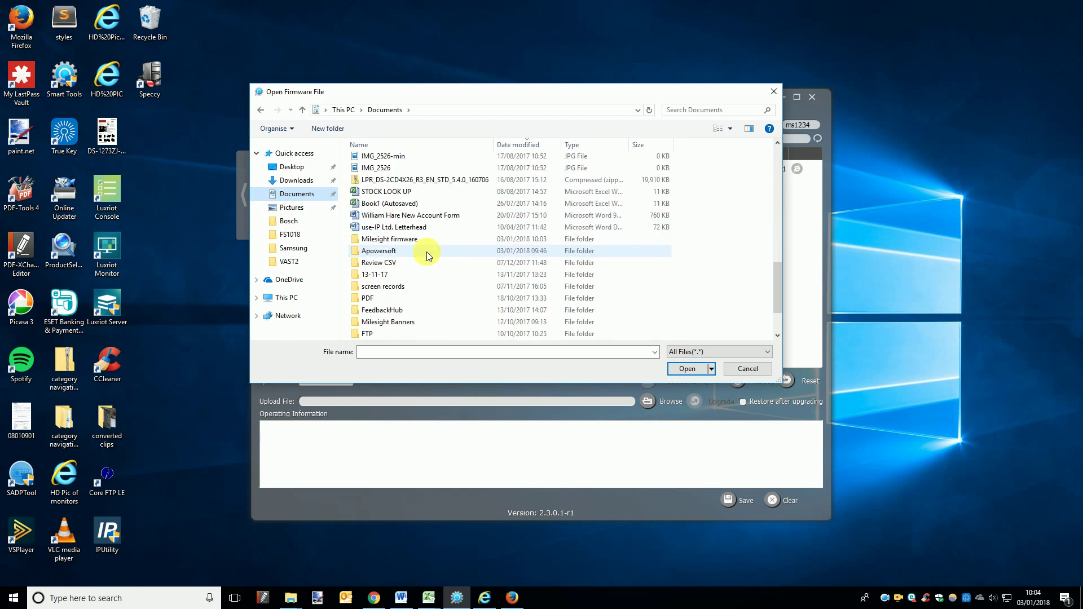
scroll(409, 290, down, 2)
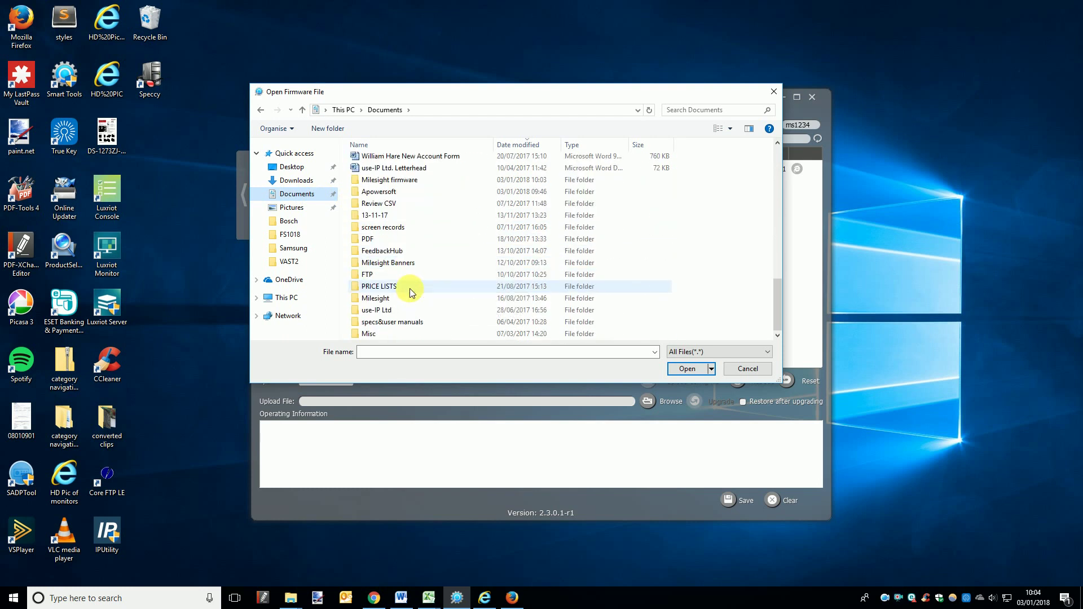
click(417, 179)
double_click(417, 179)
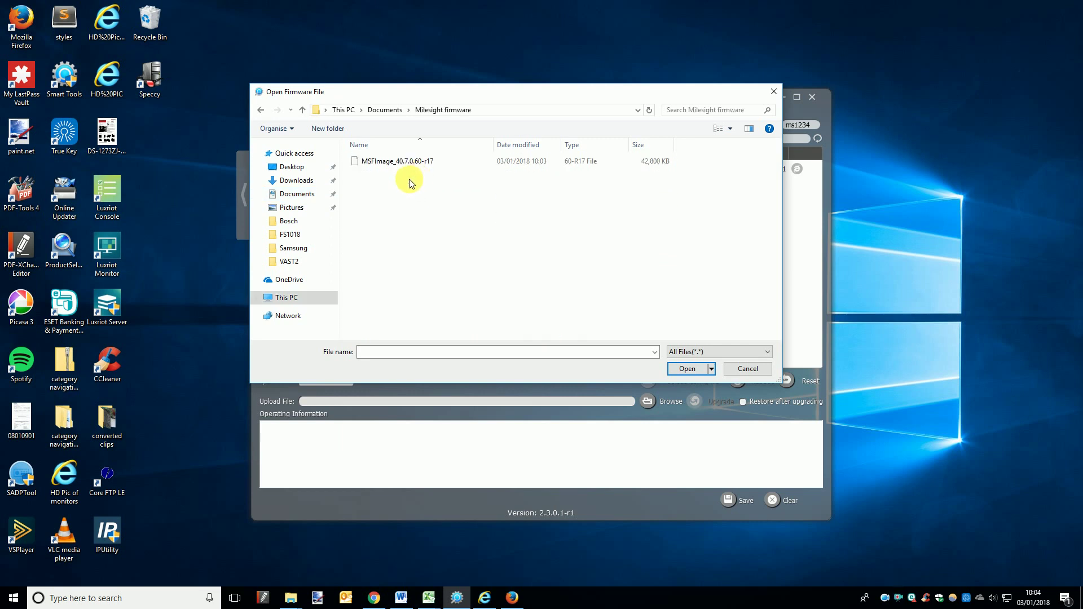
click(418, 162)
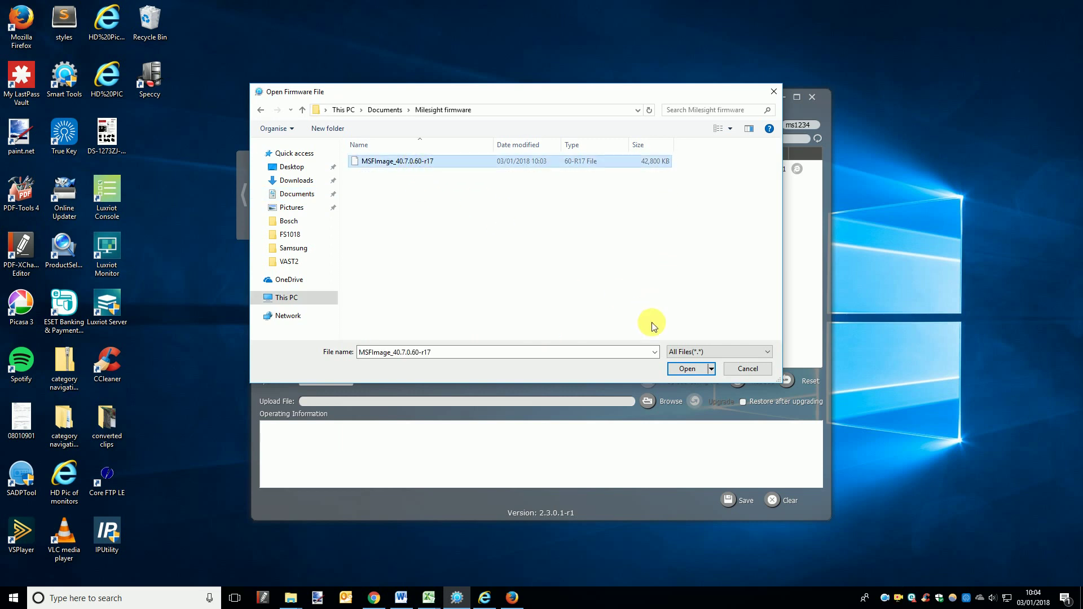
click(687, 368)
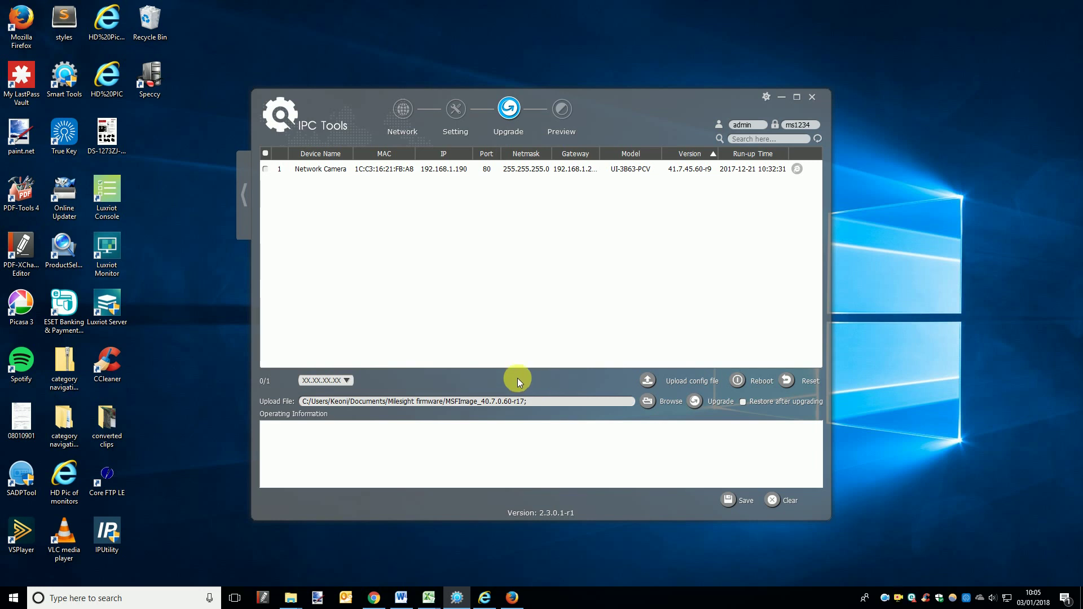
Step: Choose the 40.XX.XX.XX prefix and tick the camera at 192.168.1.190 for upgrading
click(342, 381)
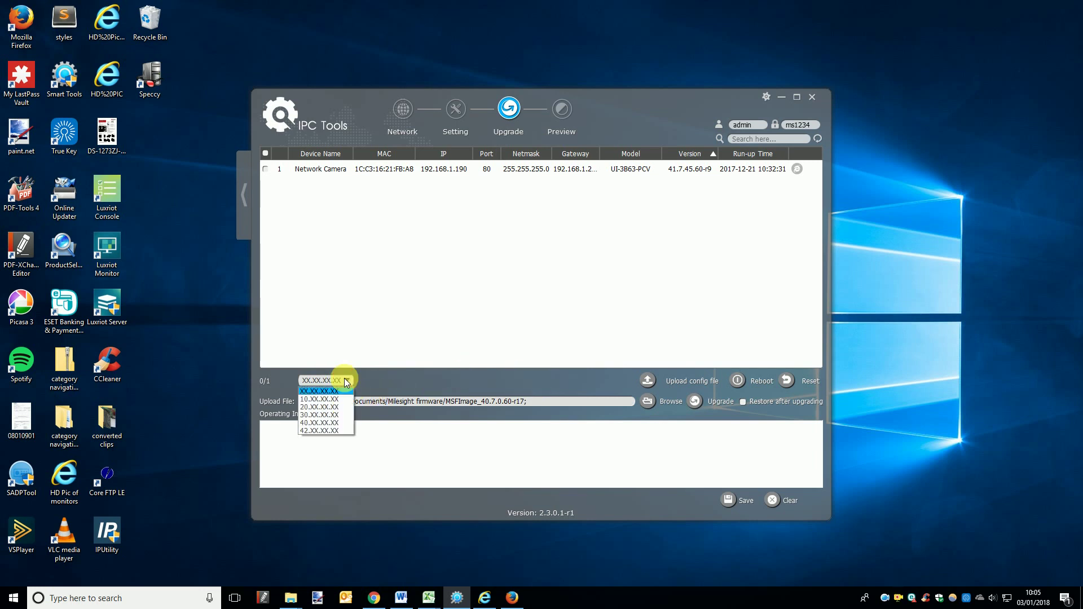
click(340, 423)
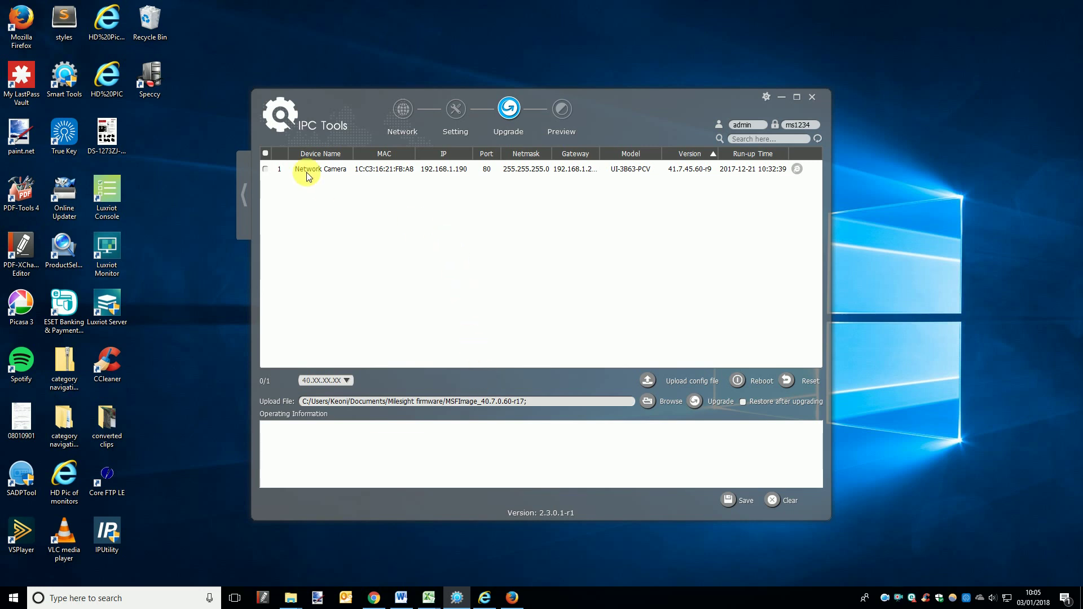
click(266, 169)
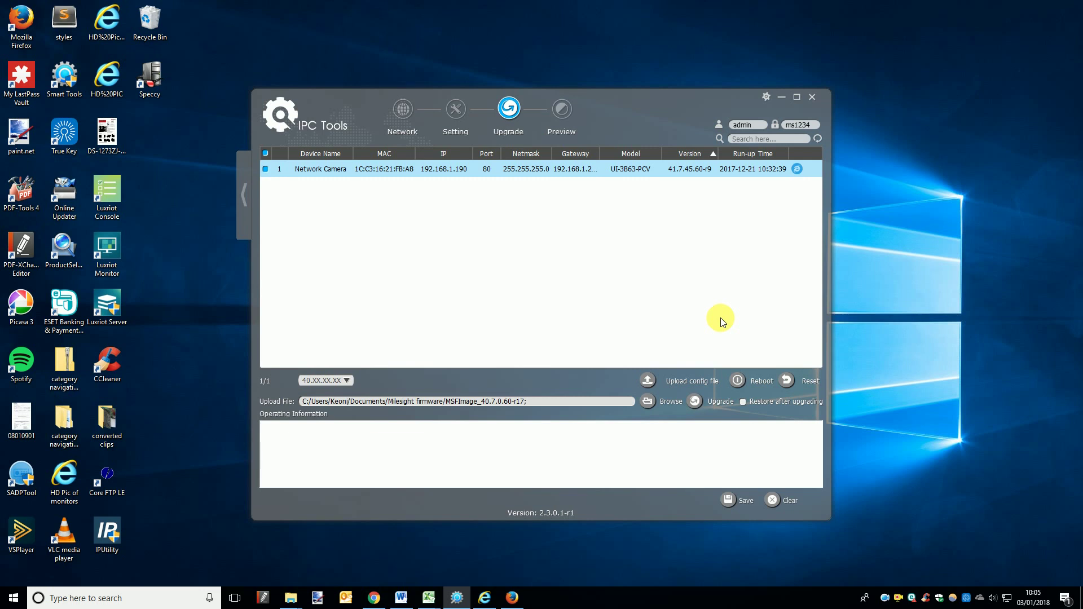
Step: Run and confirm the firmware upgrade on 192.168.1.190, finishing with 1 success, 0 failures
click(694, 402)
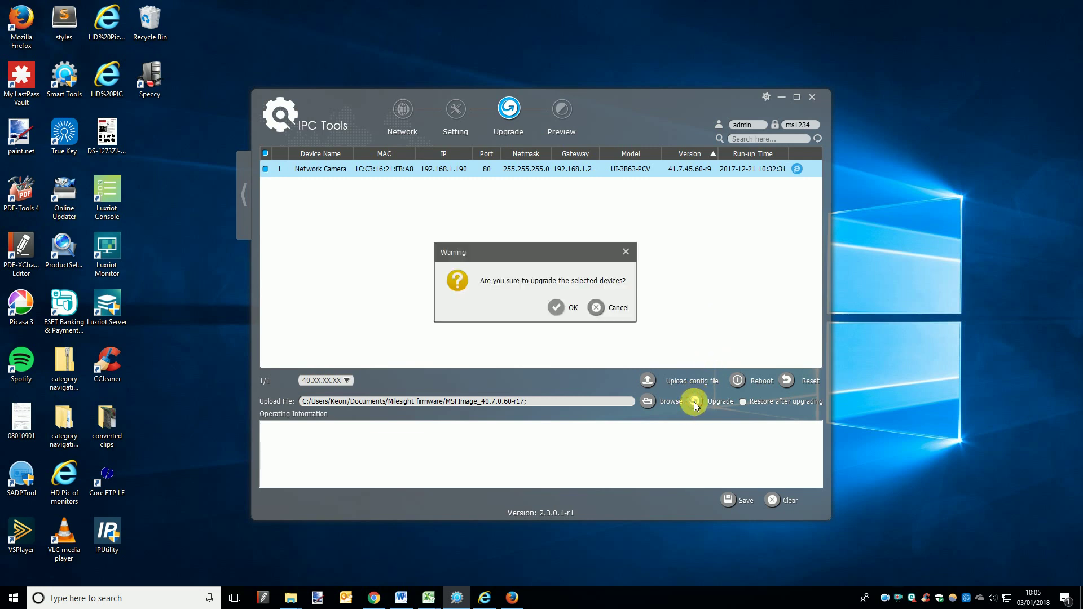
click(556, 309)
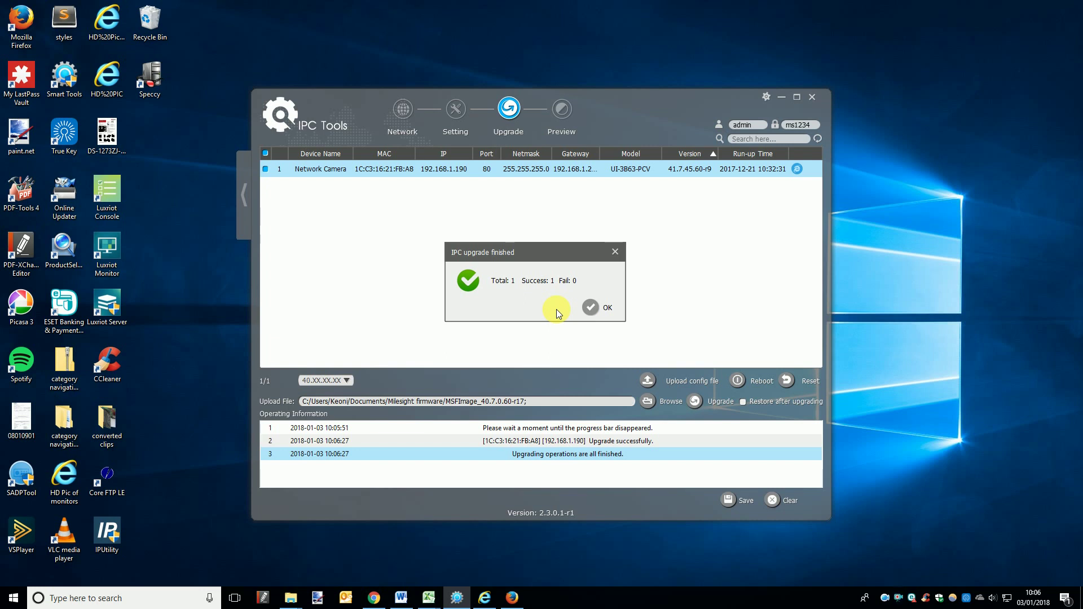
click(591, 307)
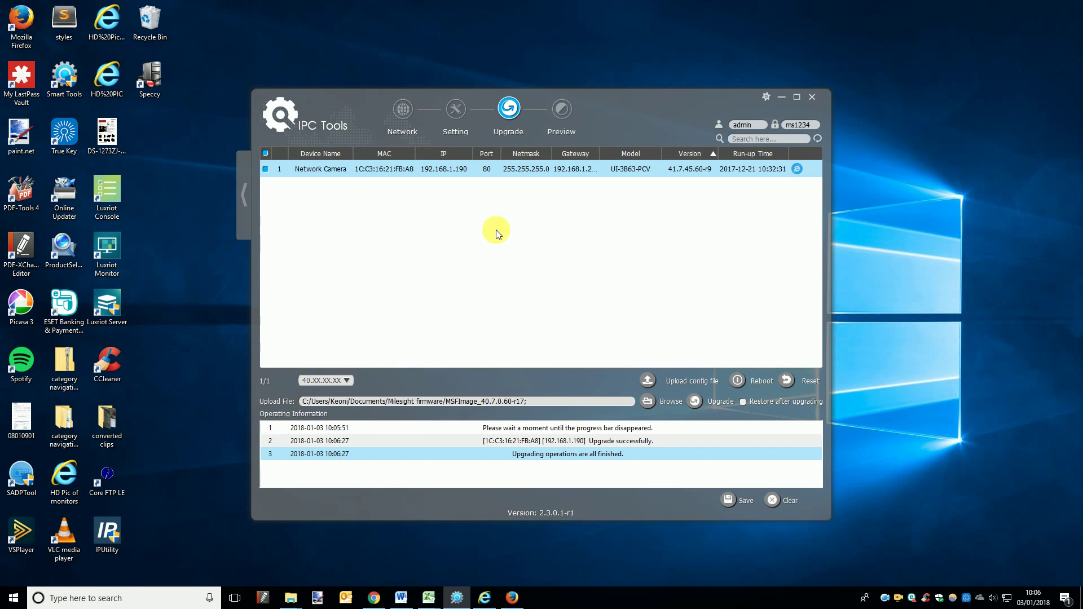
click(245, 195)
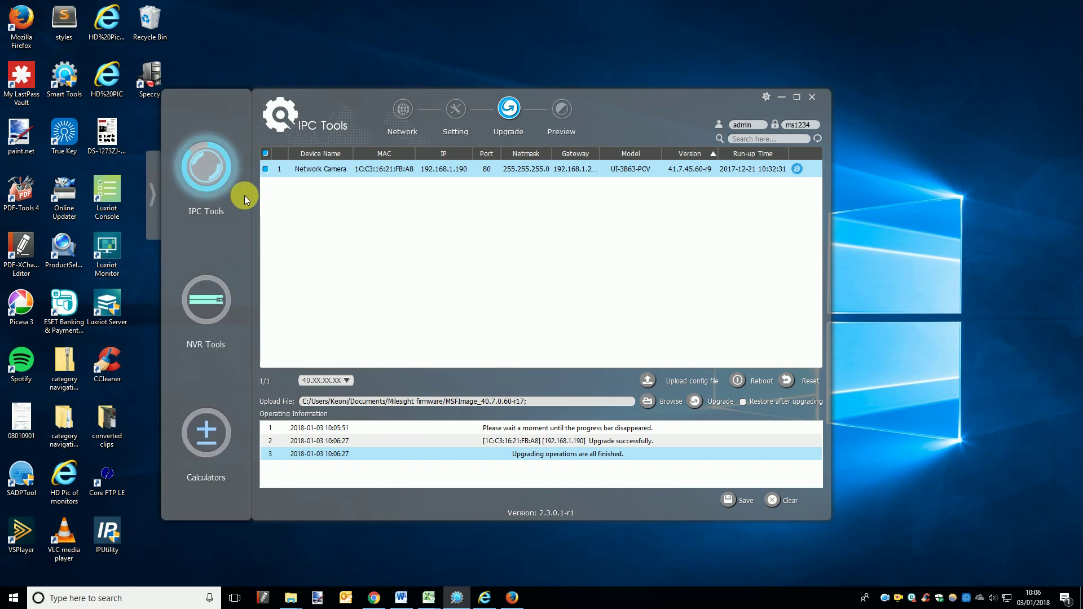
Step: Visit NVR Tools' Upgrade, then return to IPC Tools Network showing firmware 41.7.45.60-r17
click(215, 318)
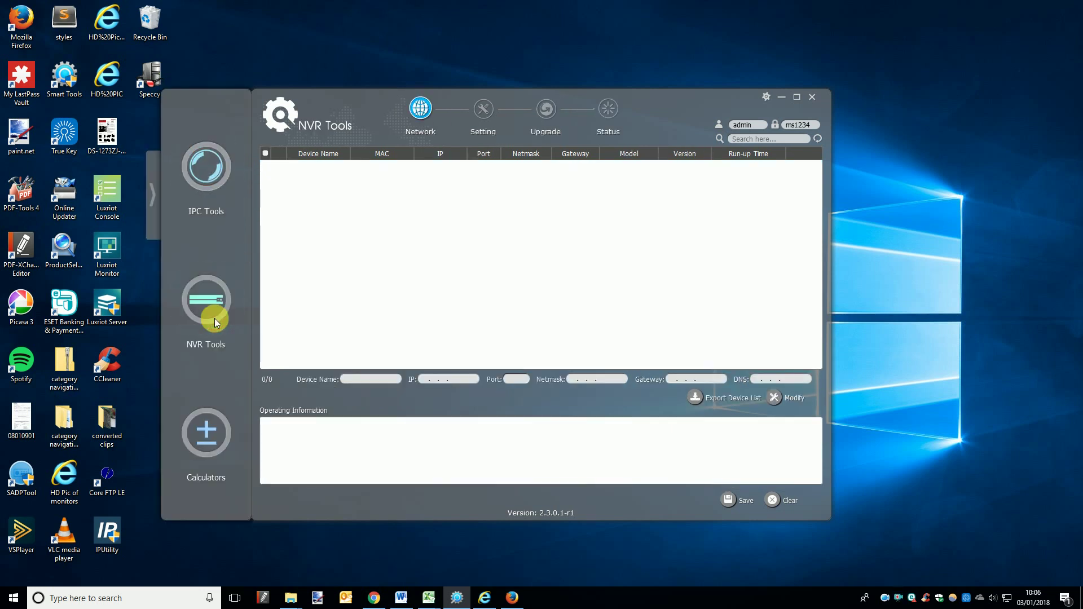
click(542, 110)
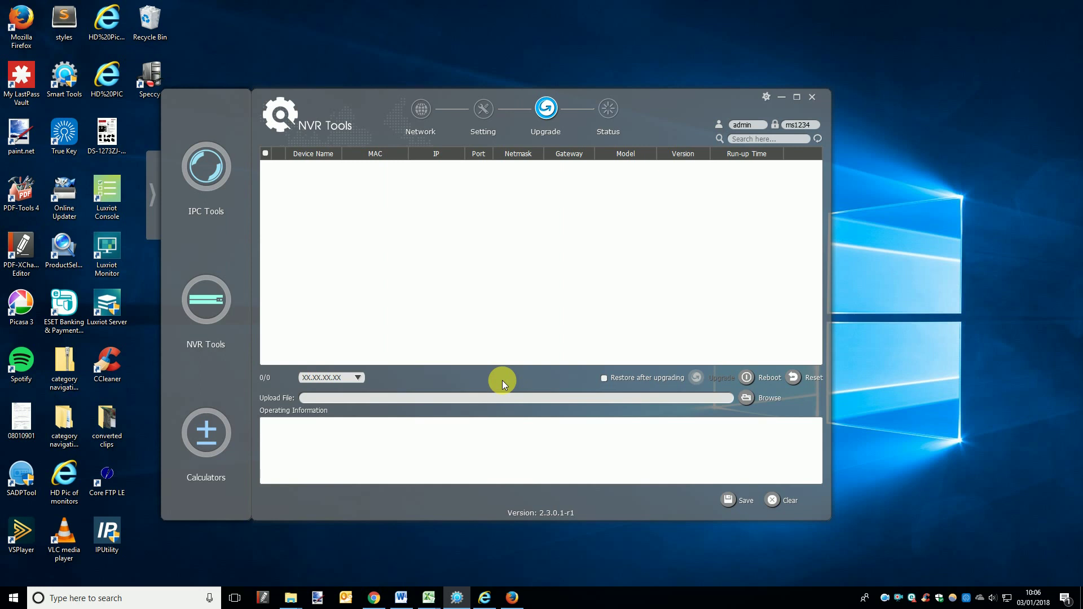
click(202, 166)
click(411, 109)
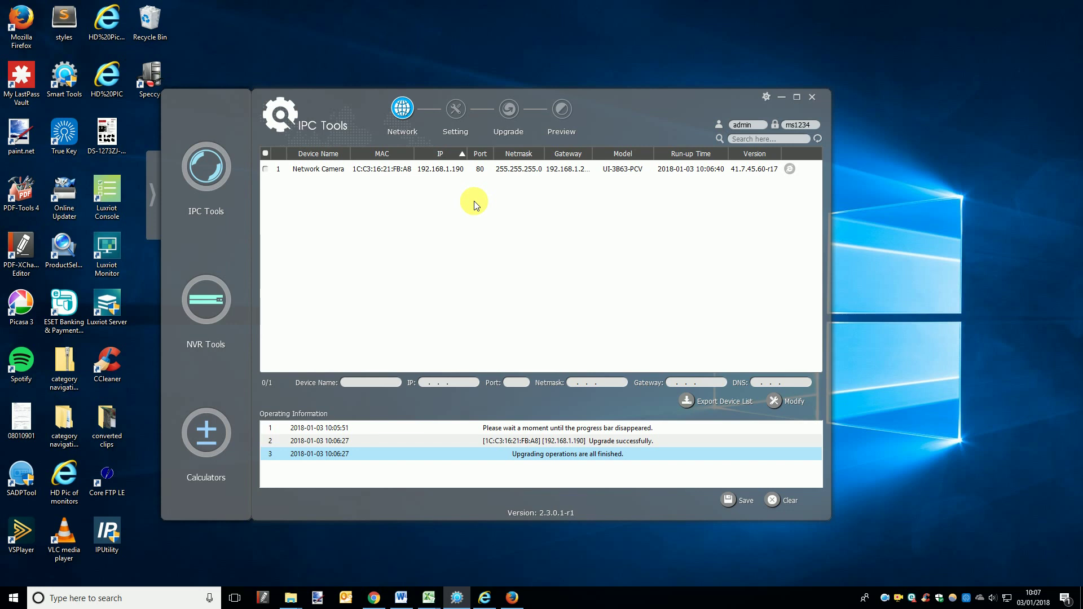
Step: Log into the 192.168.1.190 camera web page with the account password, dismissing the security and LastPass prompts
double_click(442, 170)
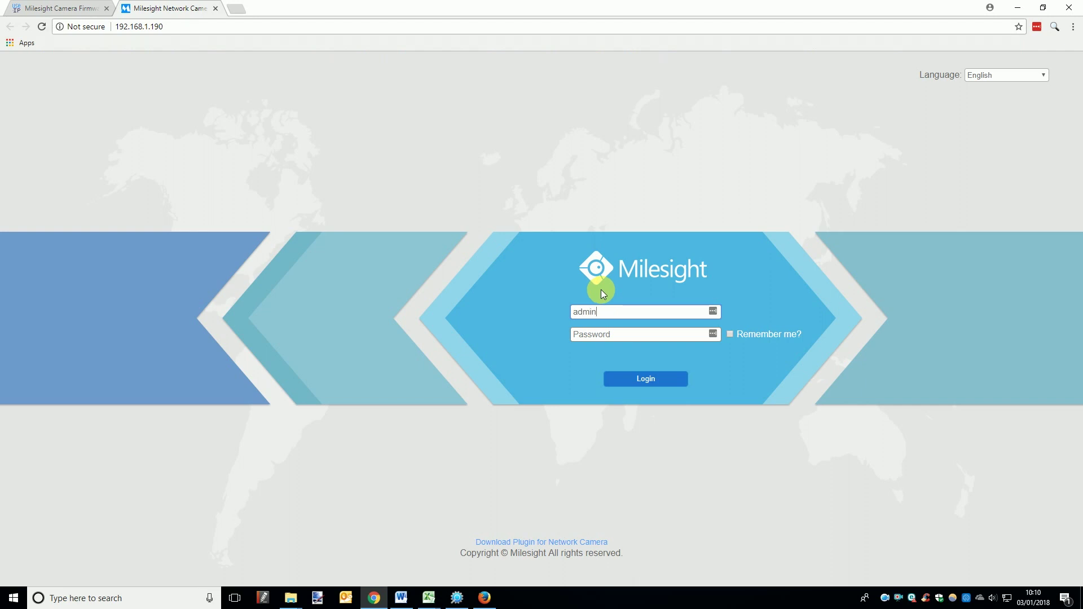
click(623, 338)
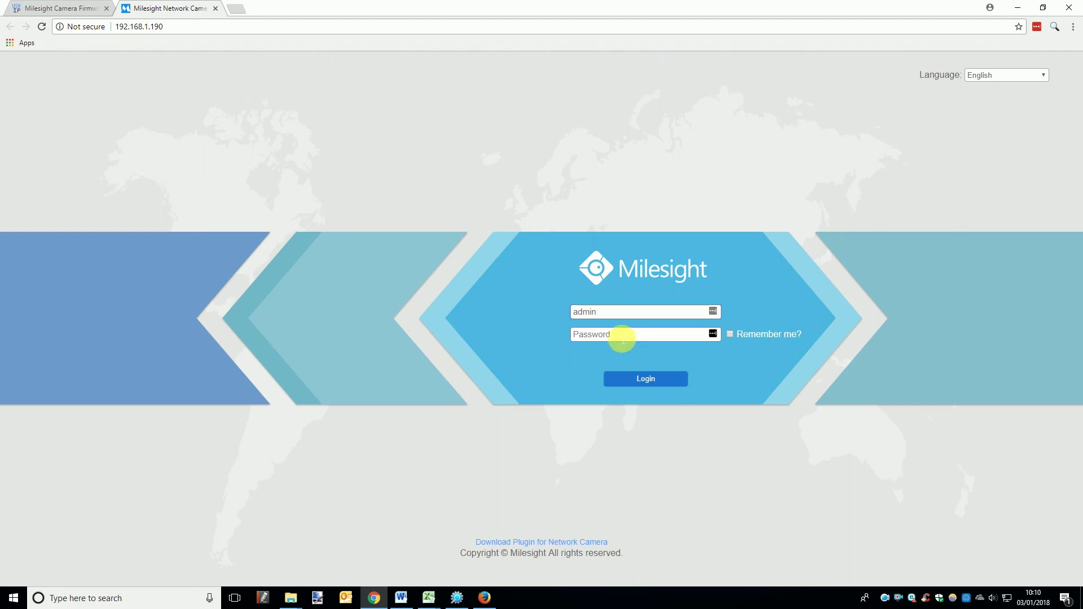
text(ms1234)
key(Return)
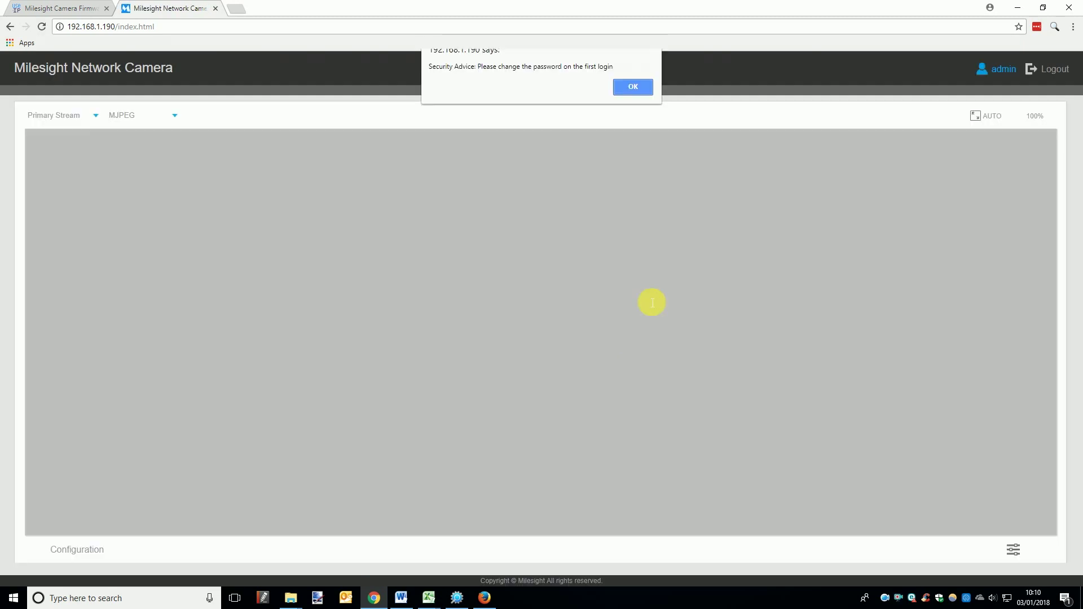
click(631, 88)
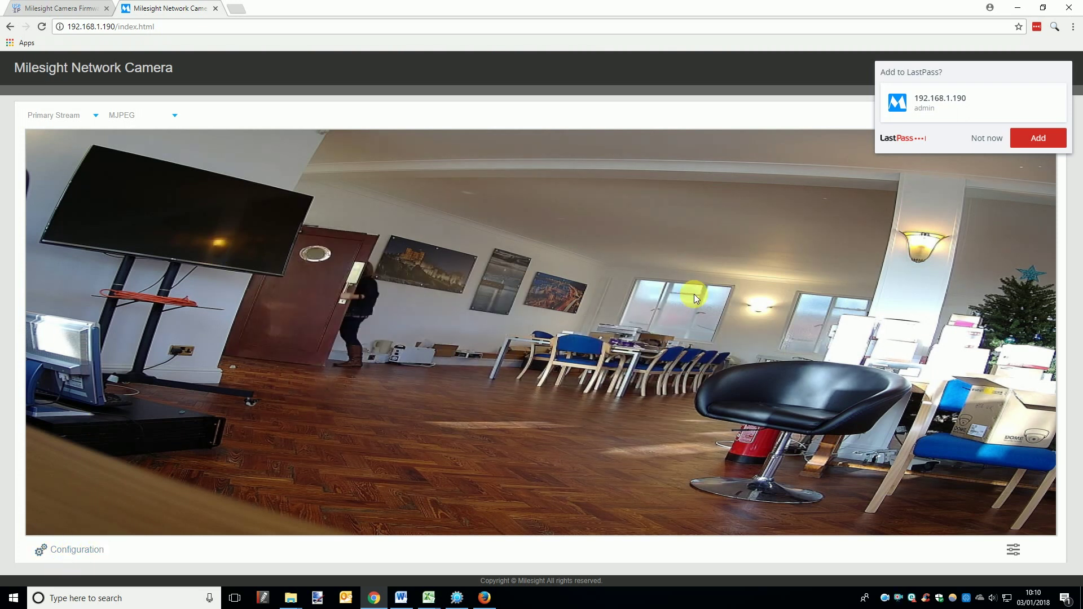
click(987, 137)
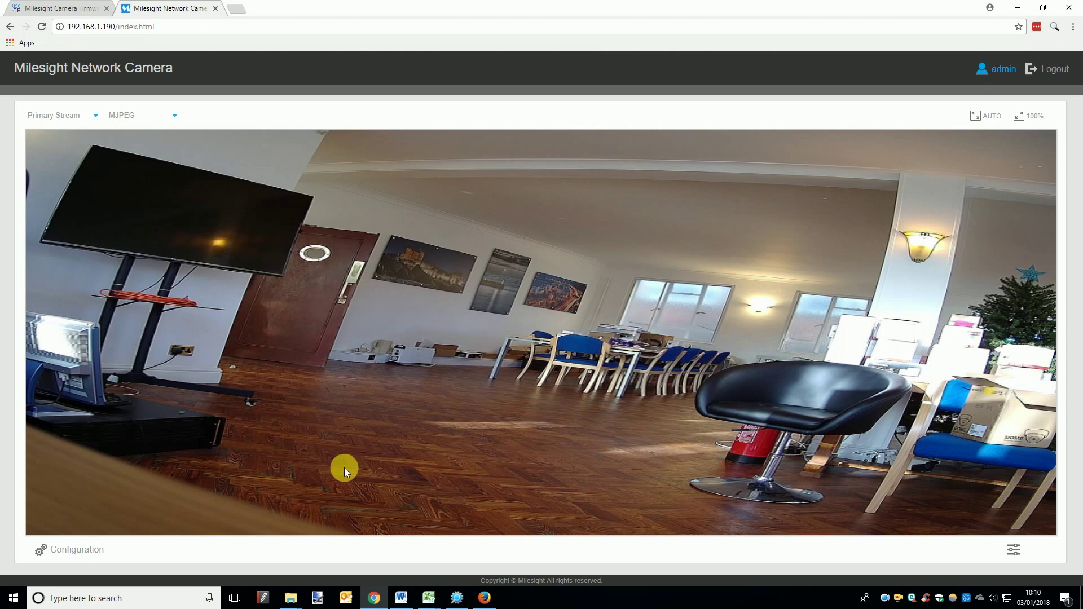
Step: Reboot the camera from Configuration > Maintenance, which shows software version 41.7.45.60-r17
click(100, 550)
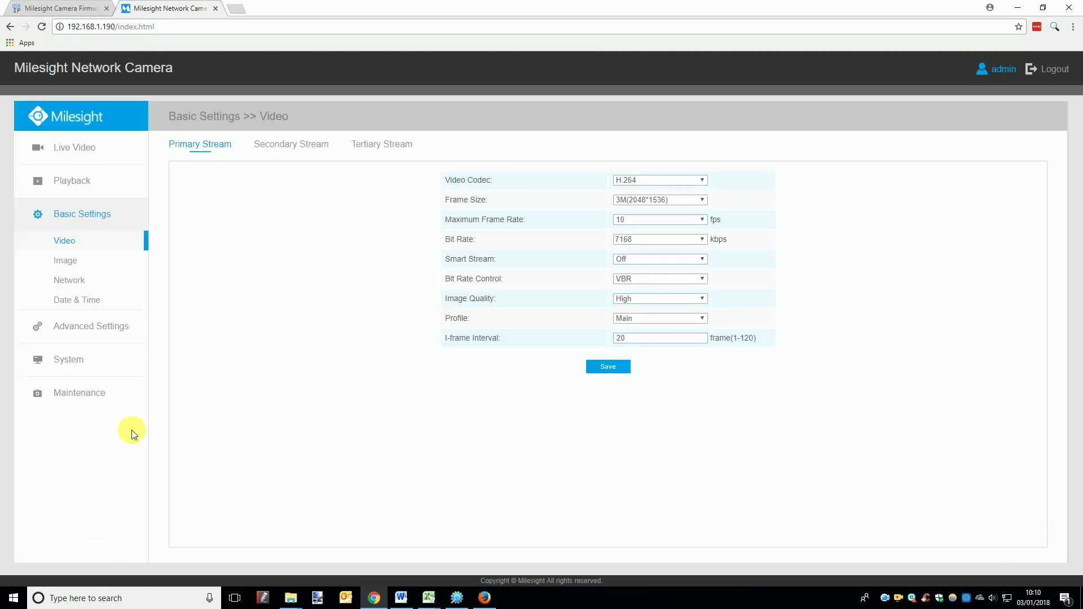
click(116, 394)
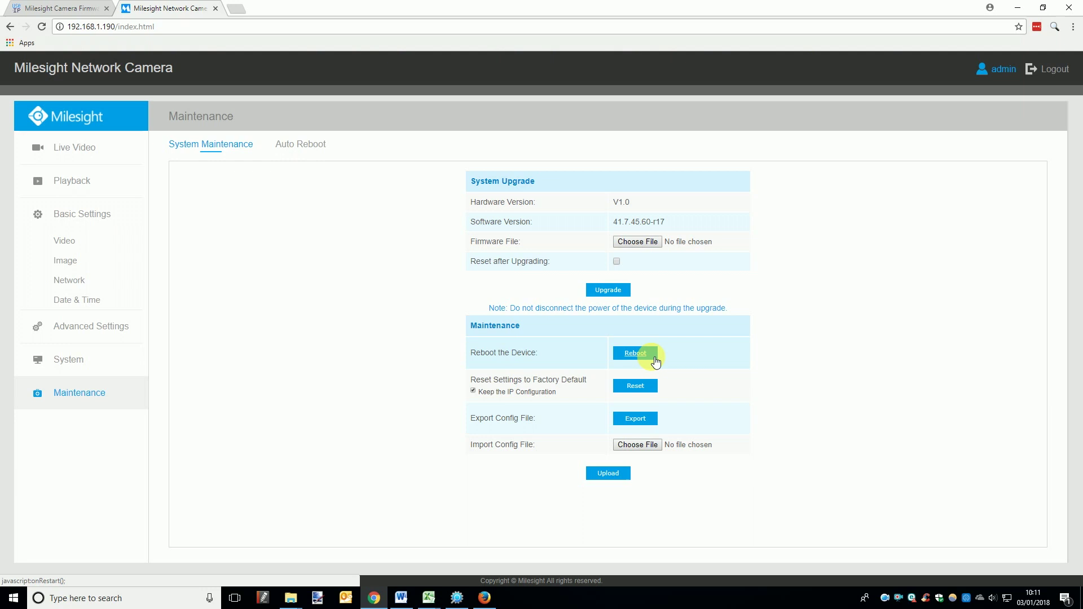
click(636, 353)
click(527, 341)
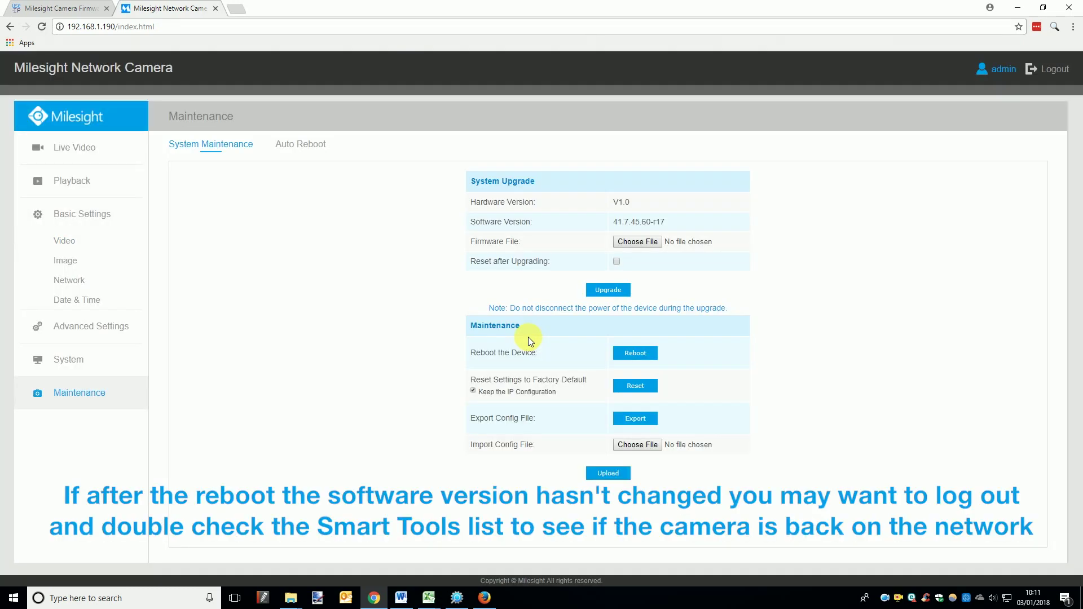
Step: Log out of the camera web interface and reload the login page
click(1060, 69)
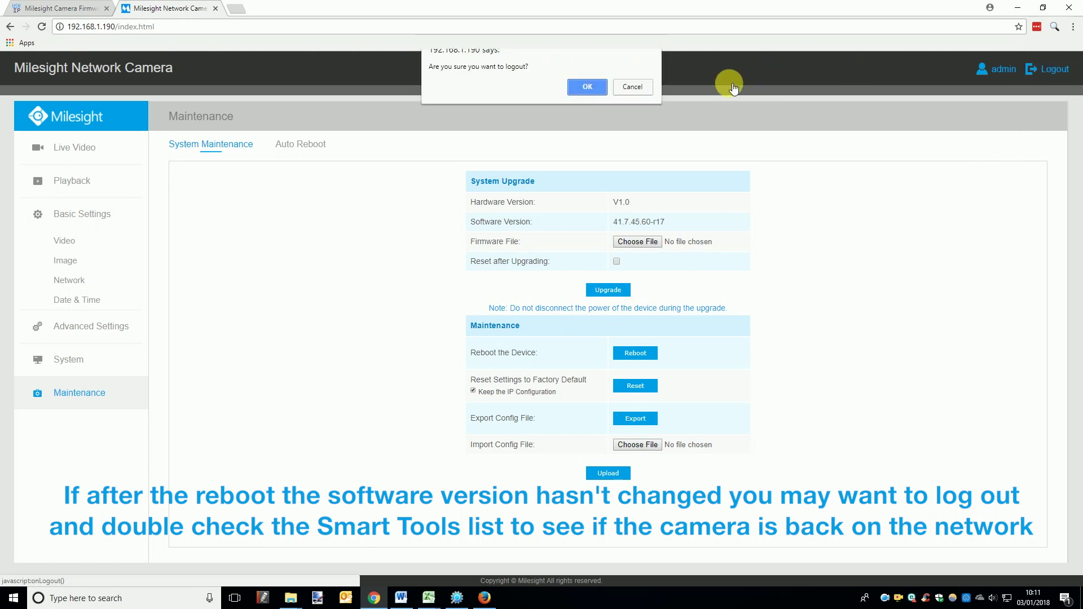
click(591, 85)
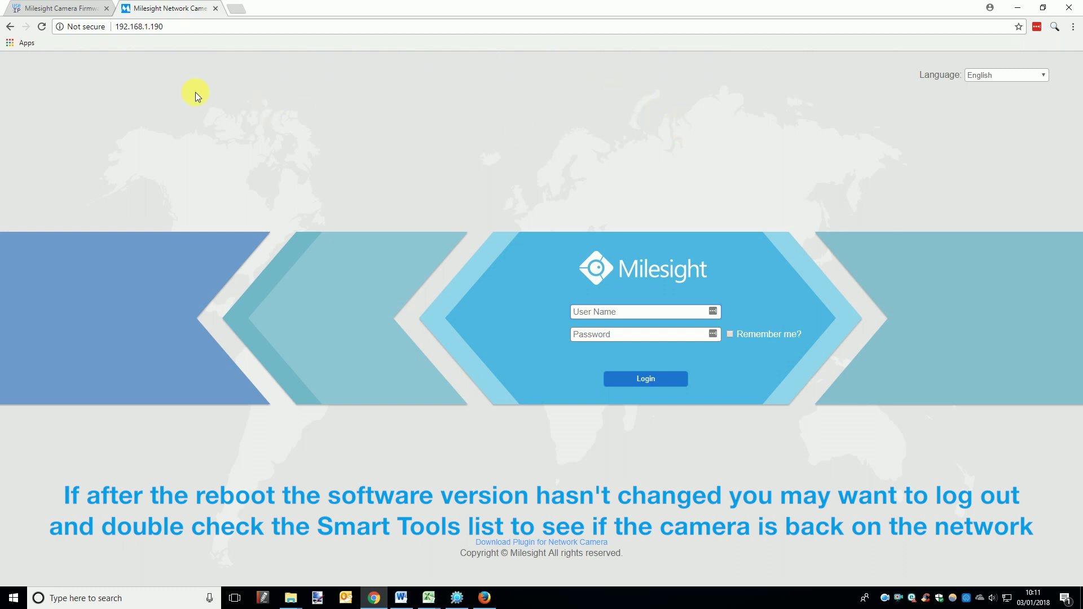
click(42, 27)
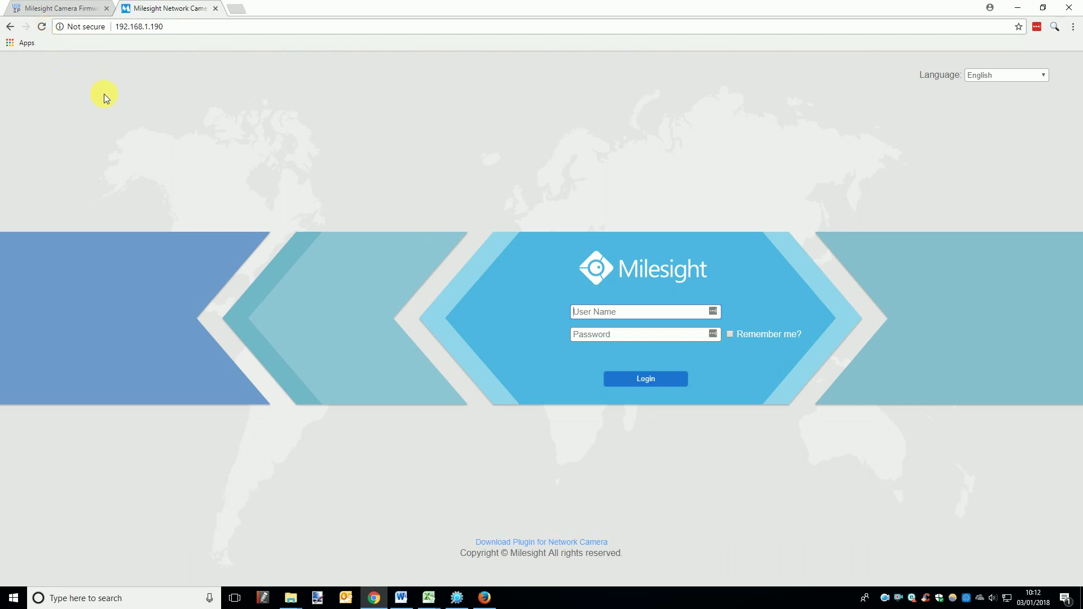
Step: Log back in with the camera's credentials, dismiss the password alert and LastPass prompt, and open Configuration
text(admin)
click(645, 337)
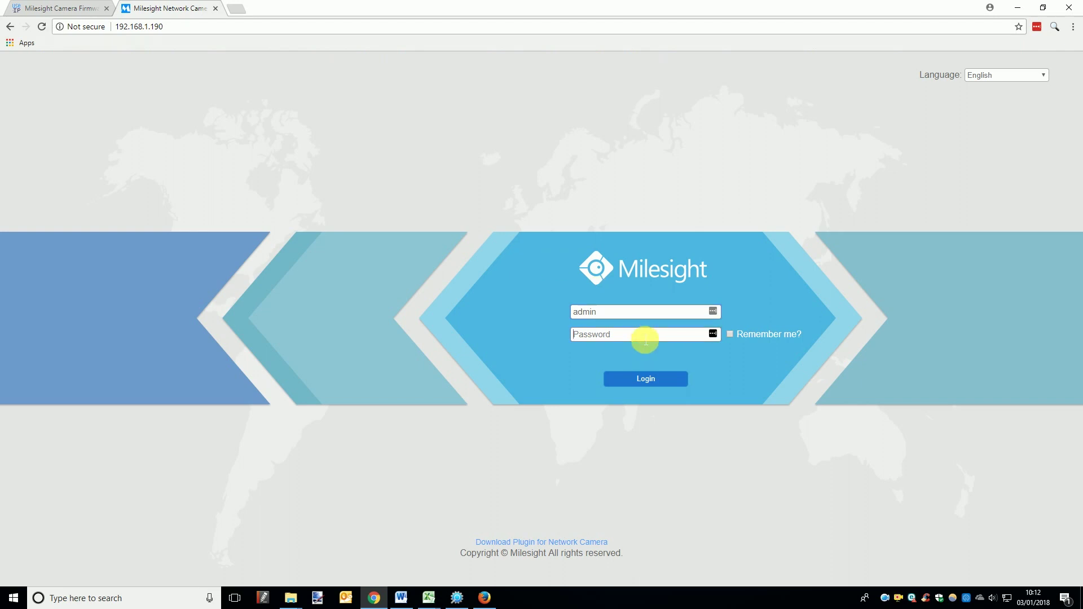
text(ms1234)
key(Return)
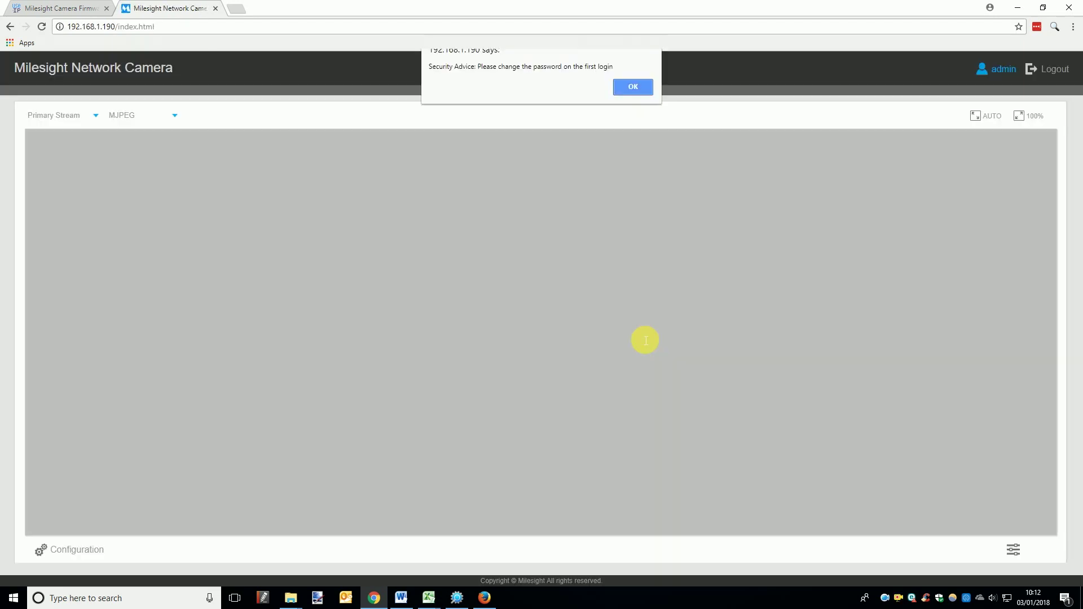
click(633, 86)
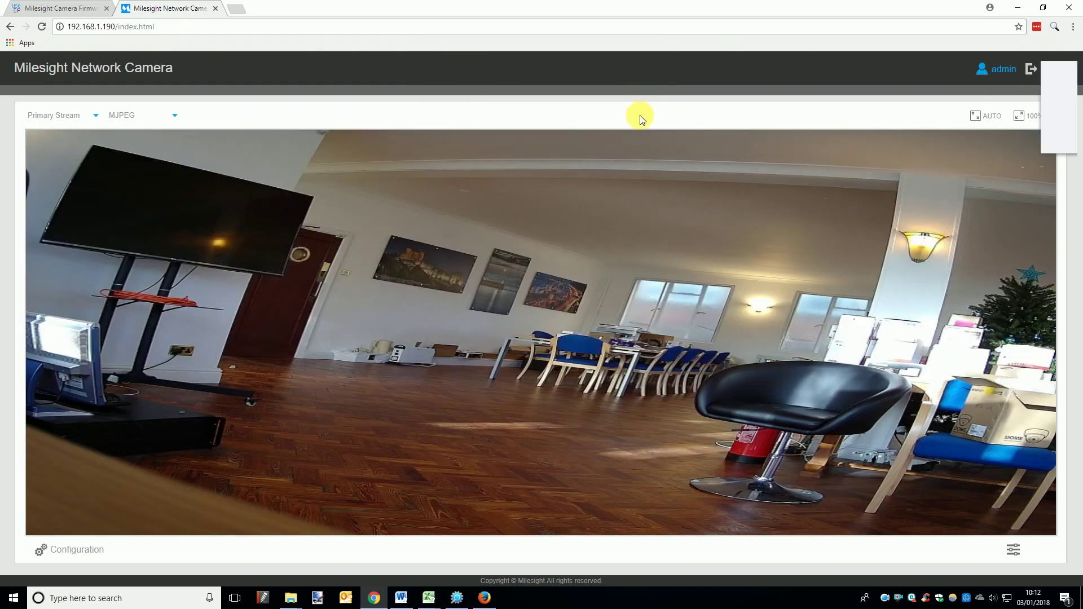
click(987, 138)
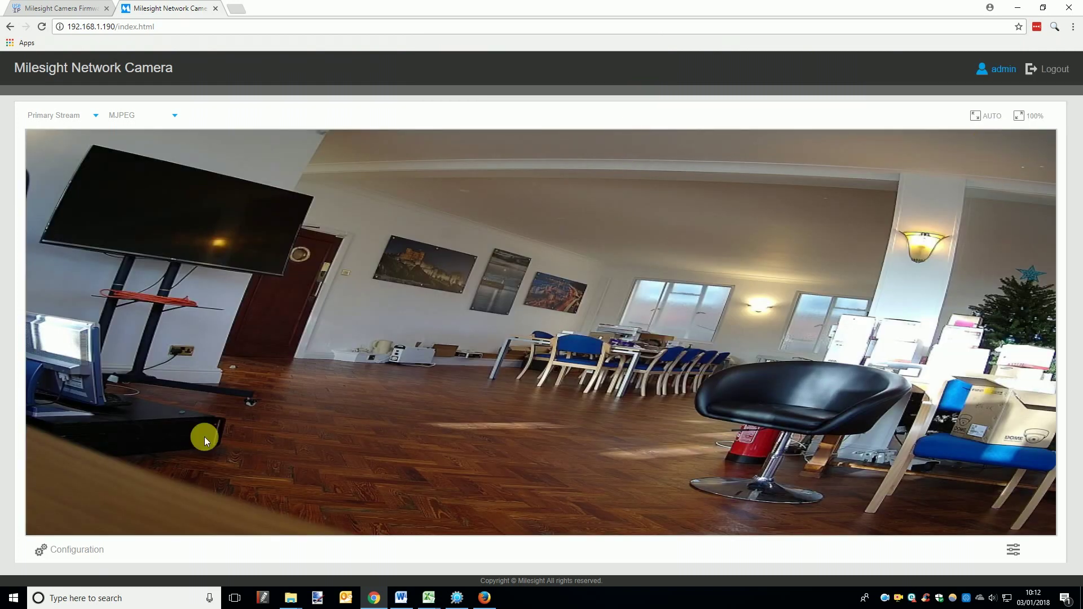
click(89, 551)
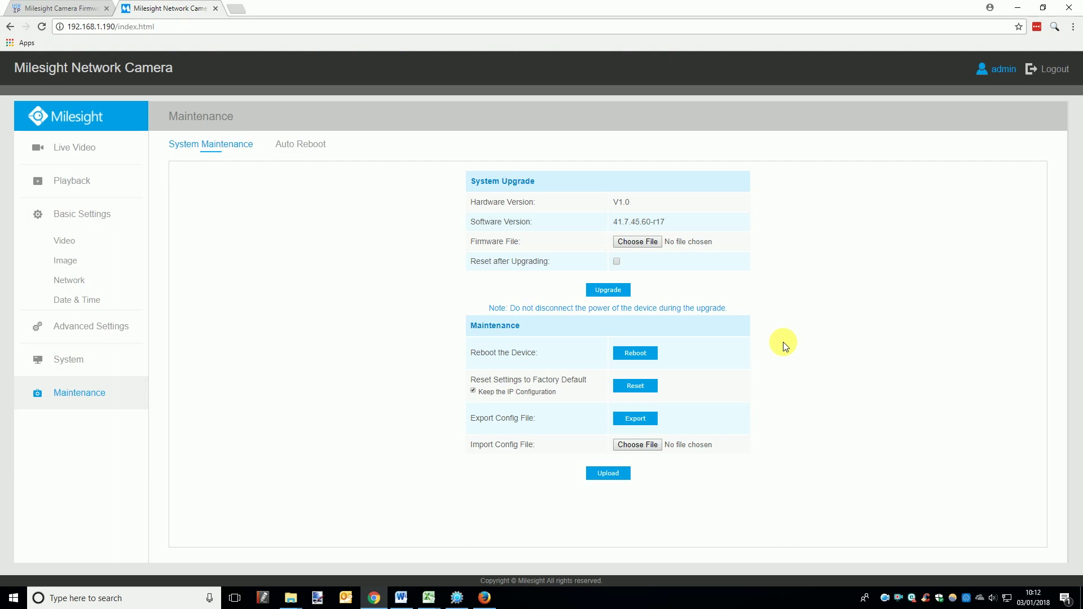
Step: Select MSFImage_40.7.0.60-r17 from Documents > Milesight firmware as the firmware file
click(638, 241)
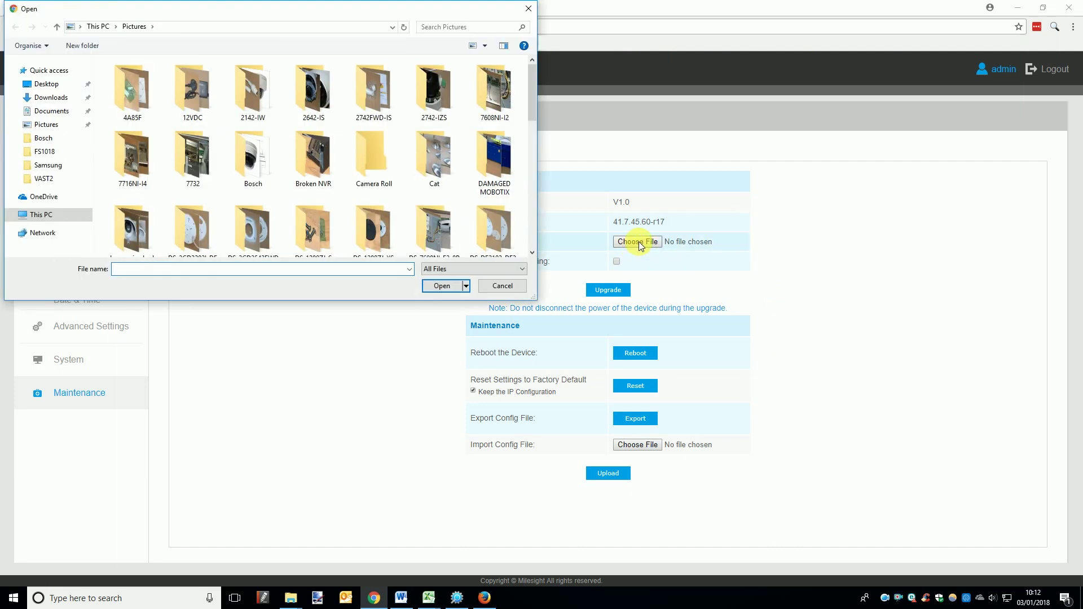
click(51, 111)
scroll(174, 216, down, 5)
scroll(173, 216, up, 3)
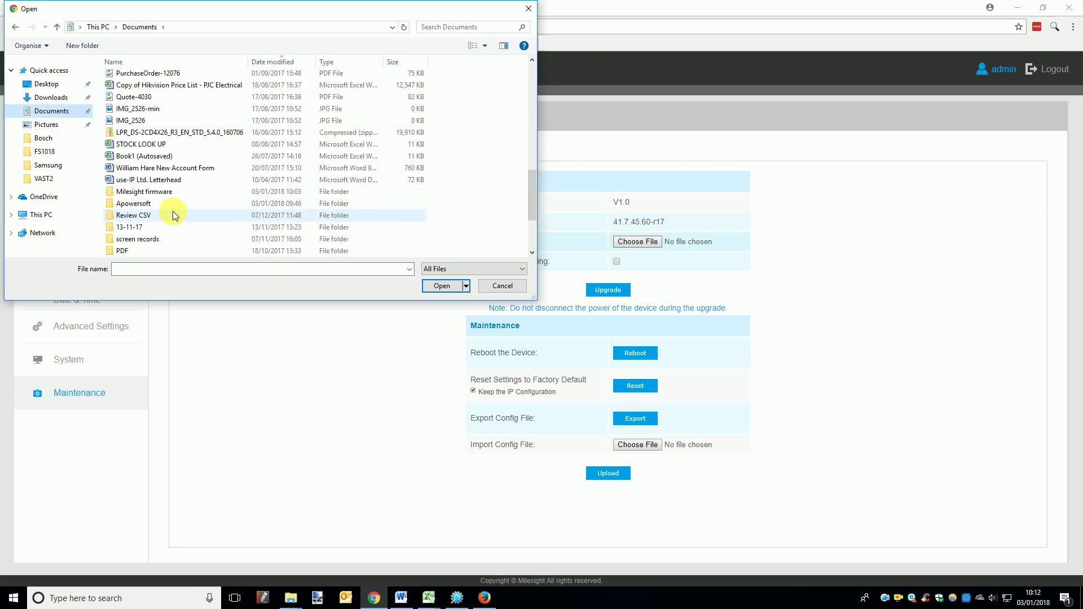
double_click(156, 189)
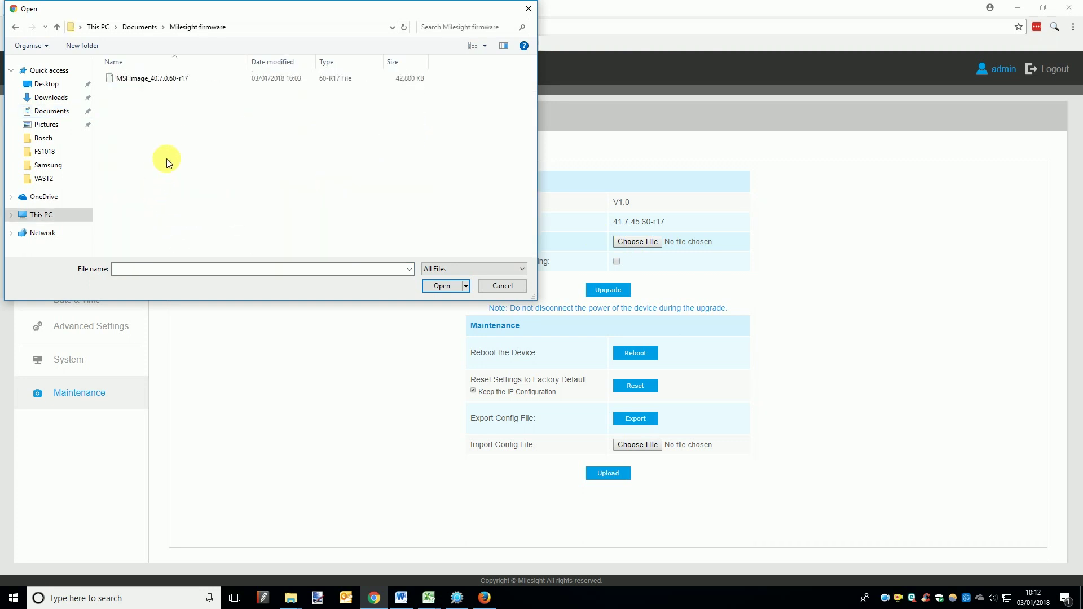
click(173, 80)
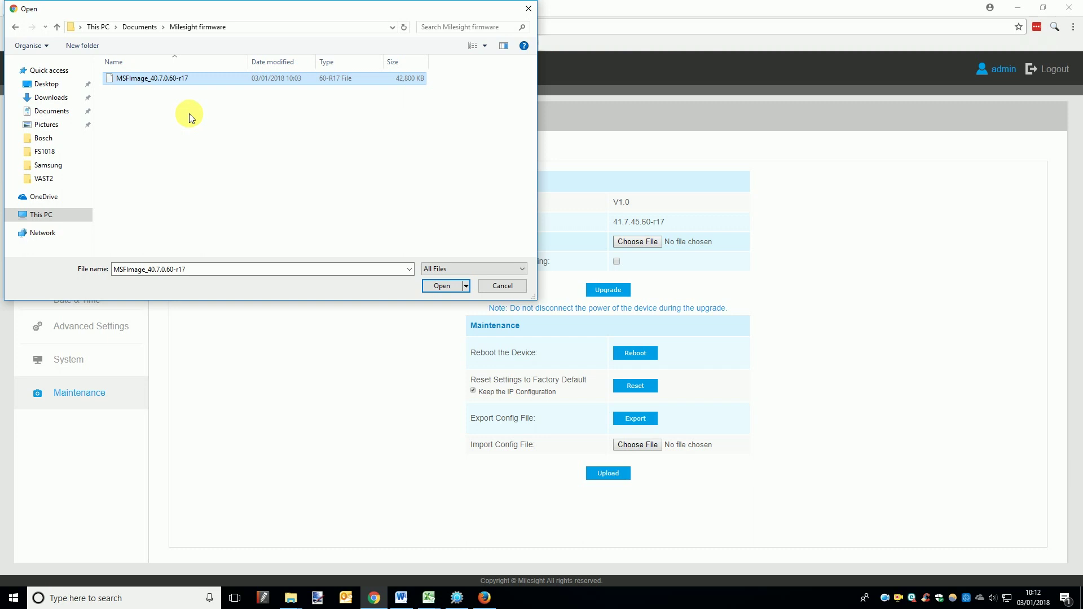
click(449, 287)
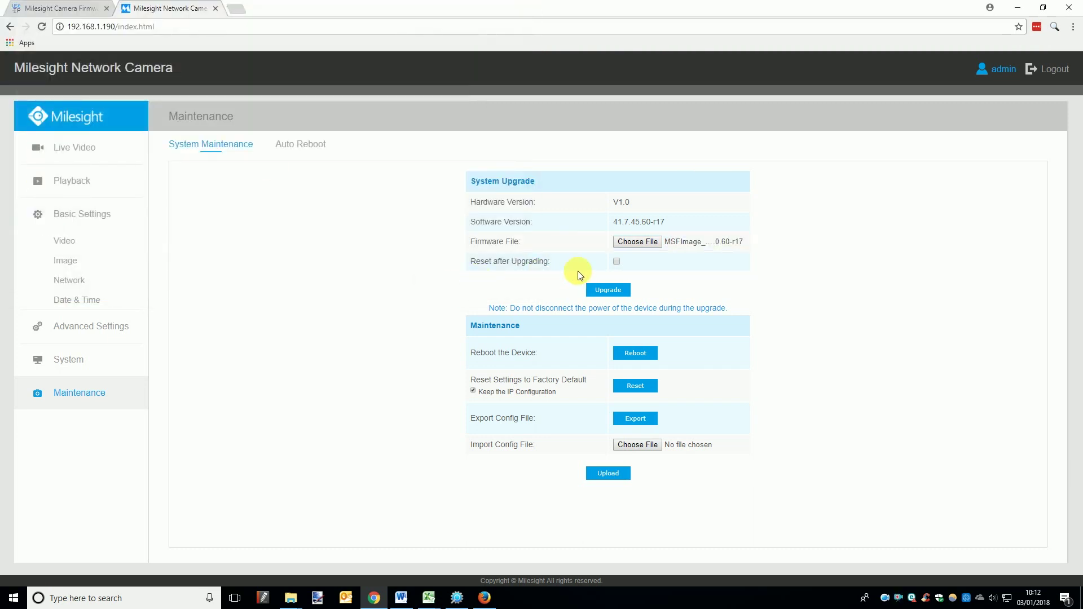